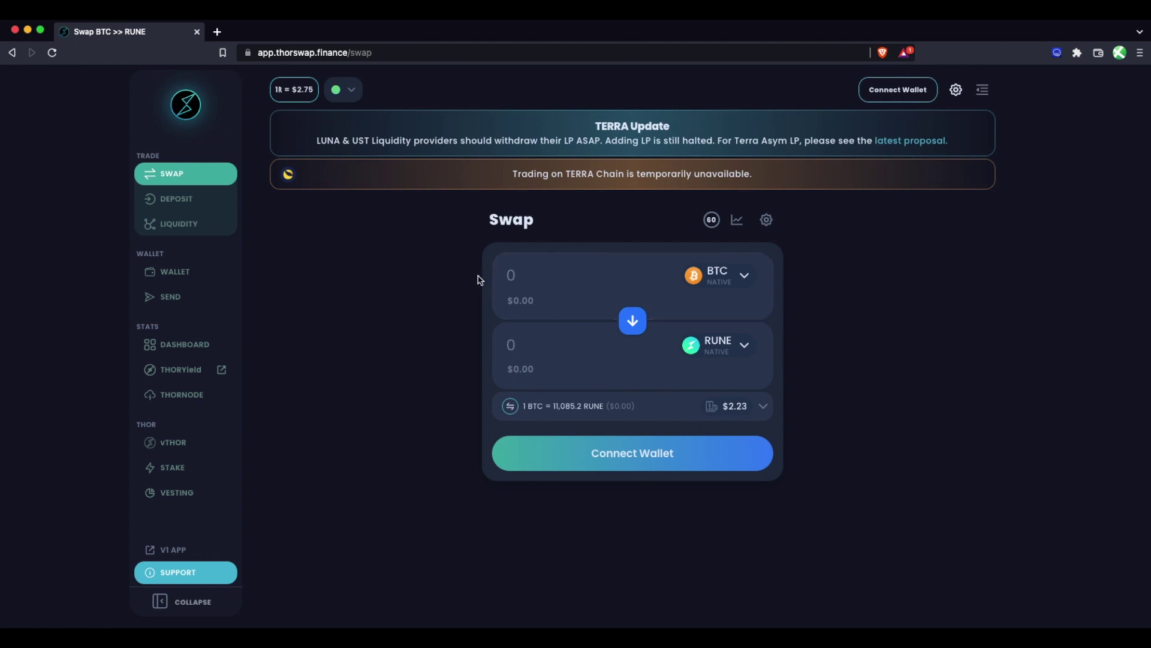
- Choose XDEFI under Connect Wallet to bring up the Select Chain list
{"action": "left_click", "coordinate": [890, 96]}
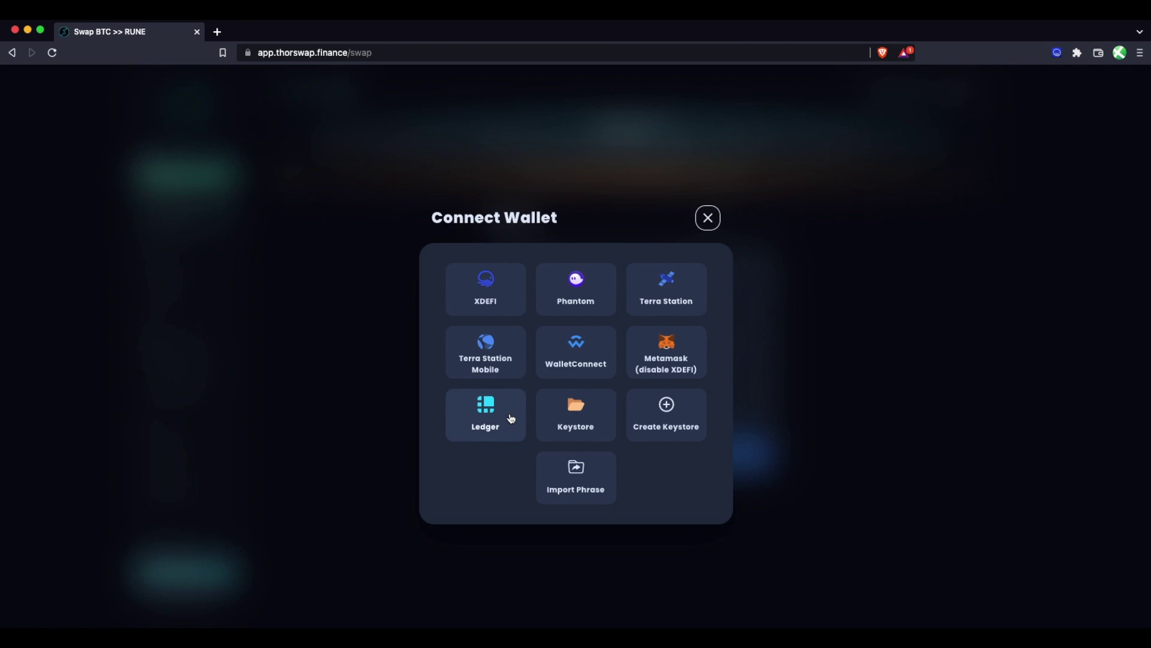
{"action": "left_click", "coordinate": [499, 300]}
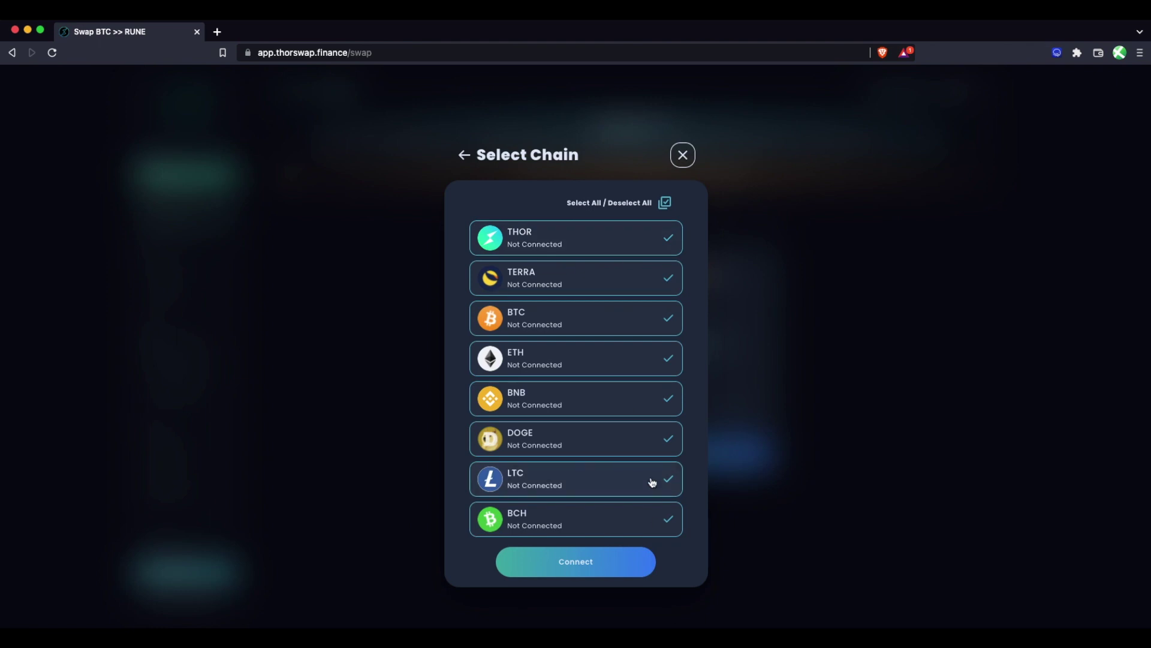
- Connect XDEFI on all eight chains and review the loaded balances, including BNB 1.52001
{"action": "left_click", "coordinate": [580, 565]}
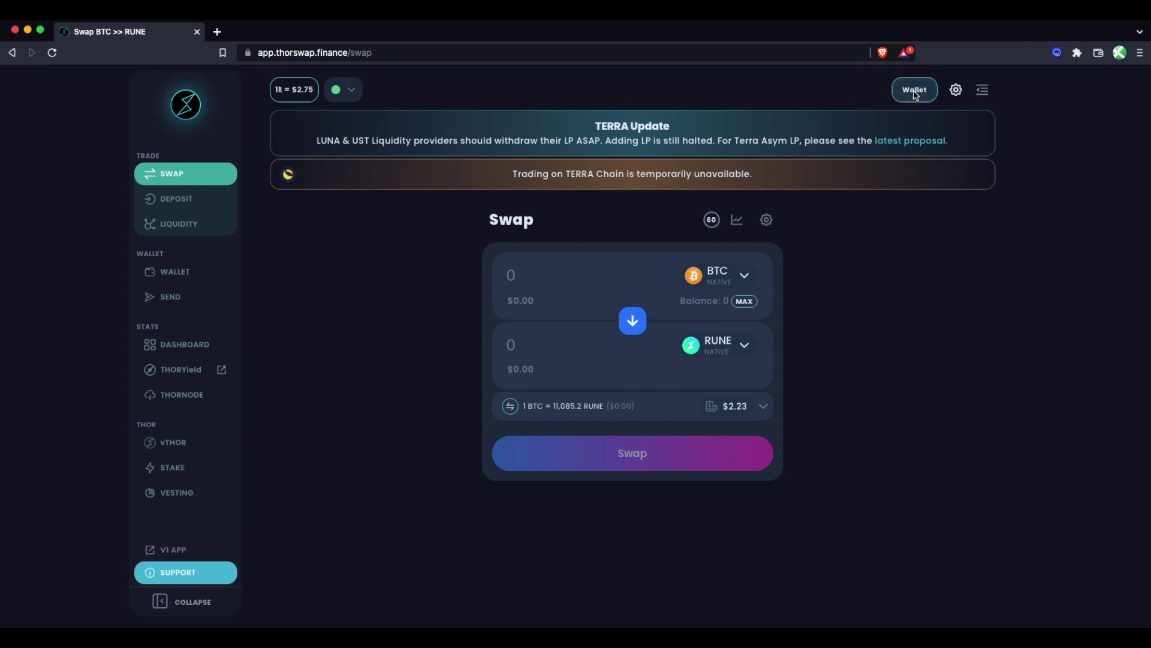
{"action": "left_click", "coordinate": [915, 91]}
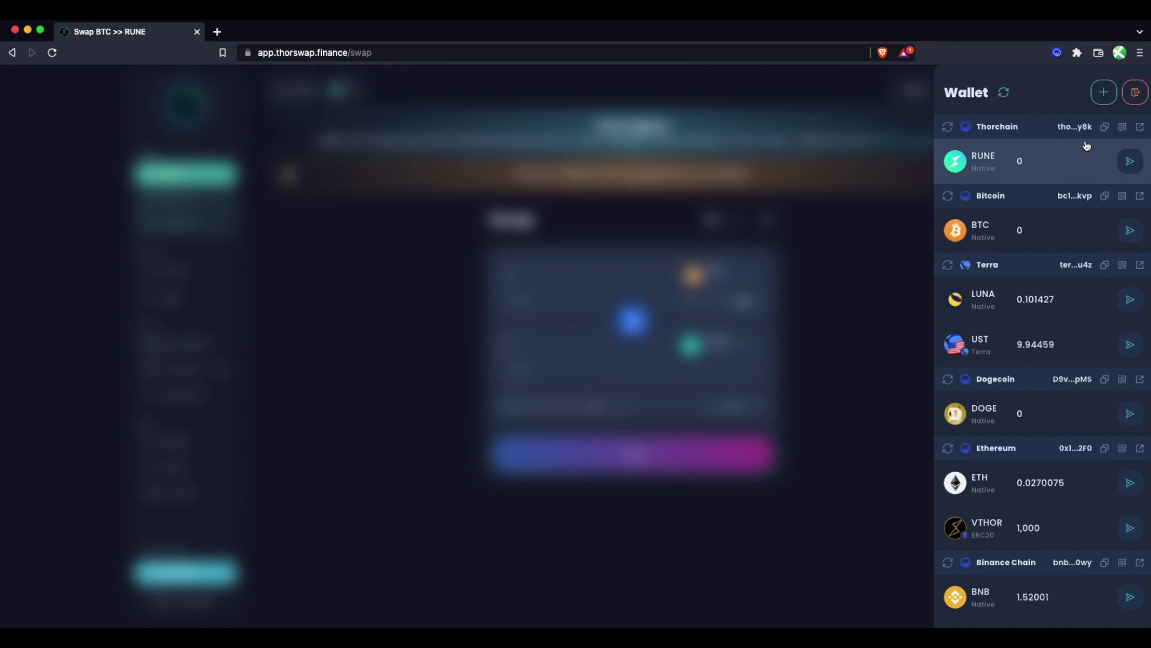
{"action": "scroll", "coordinate": [1011, 429], "scroll_direction": "down", "scroll_amount": 5}
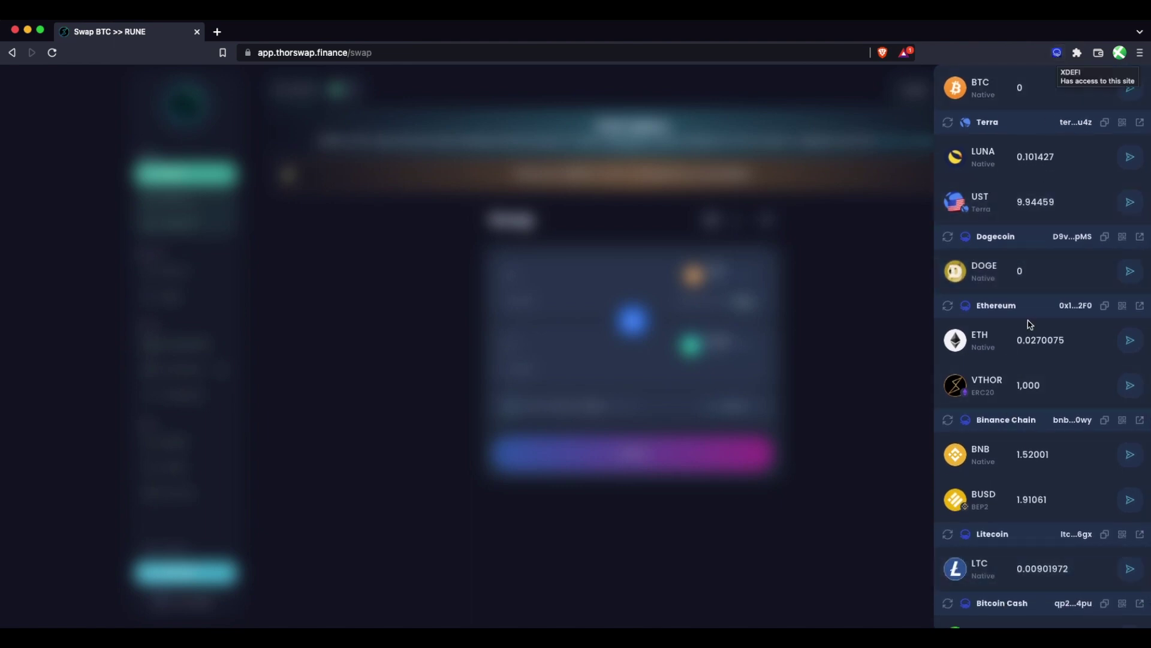
{"action": "scroll", "coordinate": [1067, 543], "scroll_direction": "down", "scroll_amount": 1}
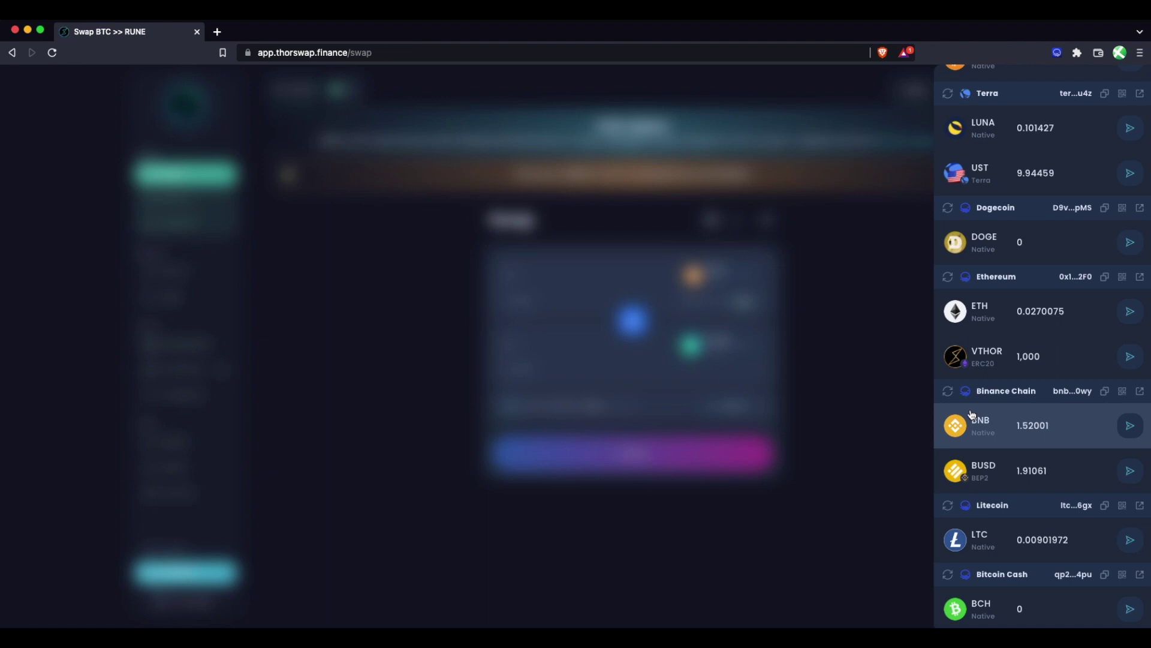
{"action": "scroll", "coordinate": [971, 414], "scroll_direction": "up", "scroll_amount": 1}
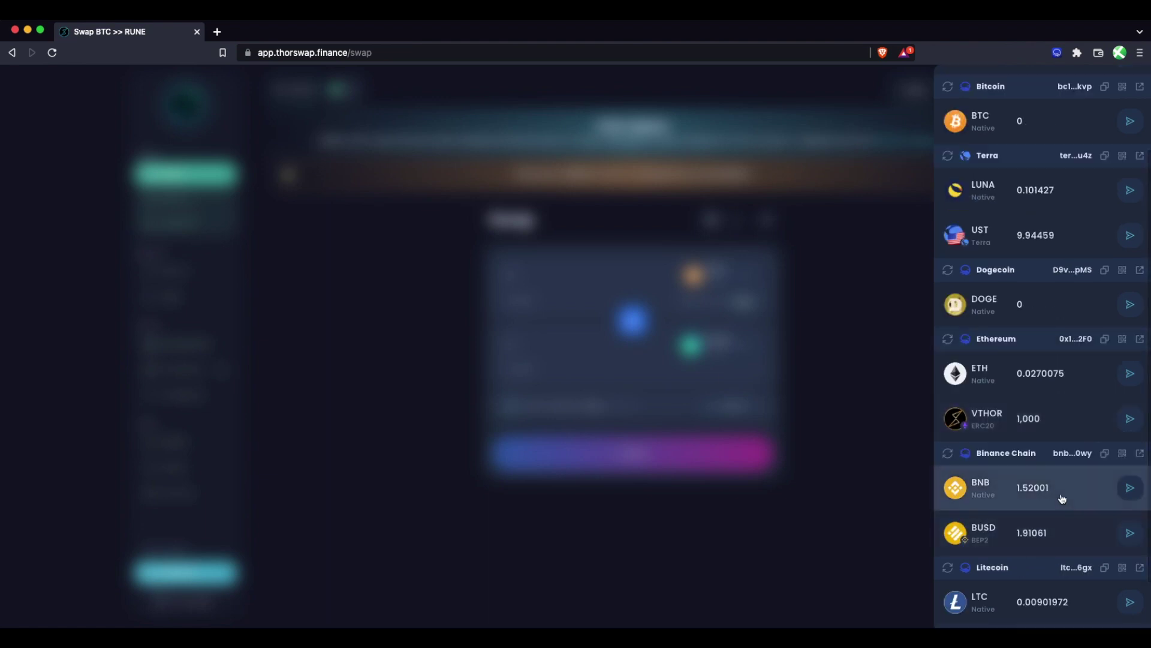
{"action": "left_click", "coordinate": [862, 393]}
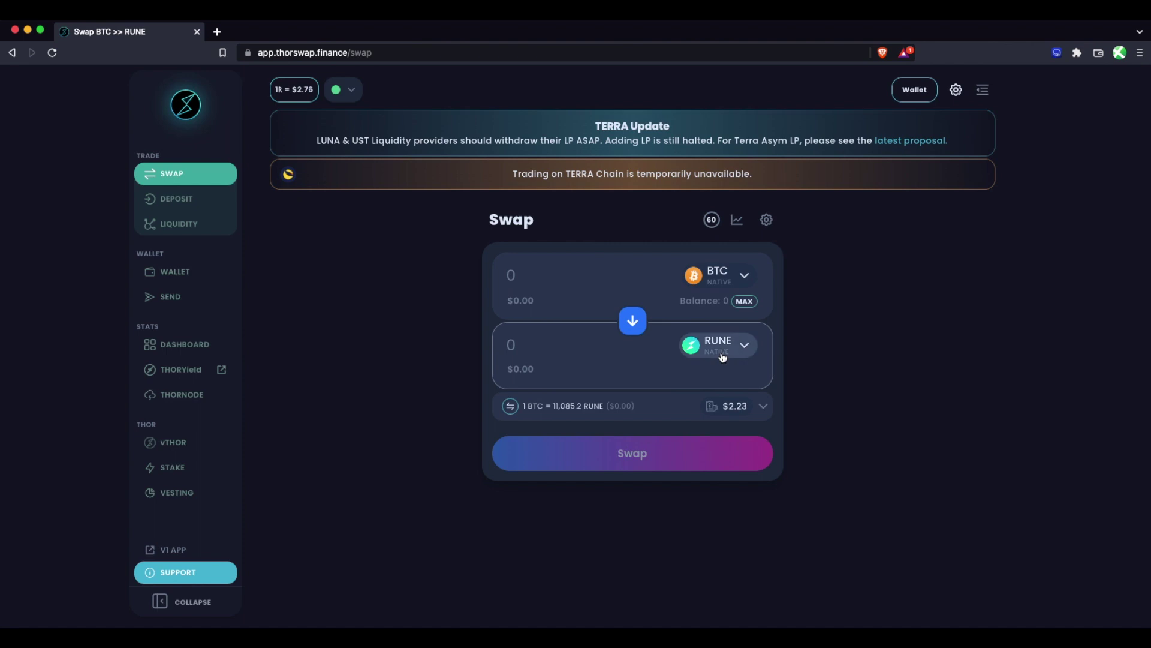
- Set up a 0.5 BNB to BTC swap quoting 0.00473883 BTC
{"action": "left_click", "coordinate": [726, 279]}
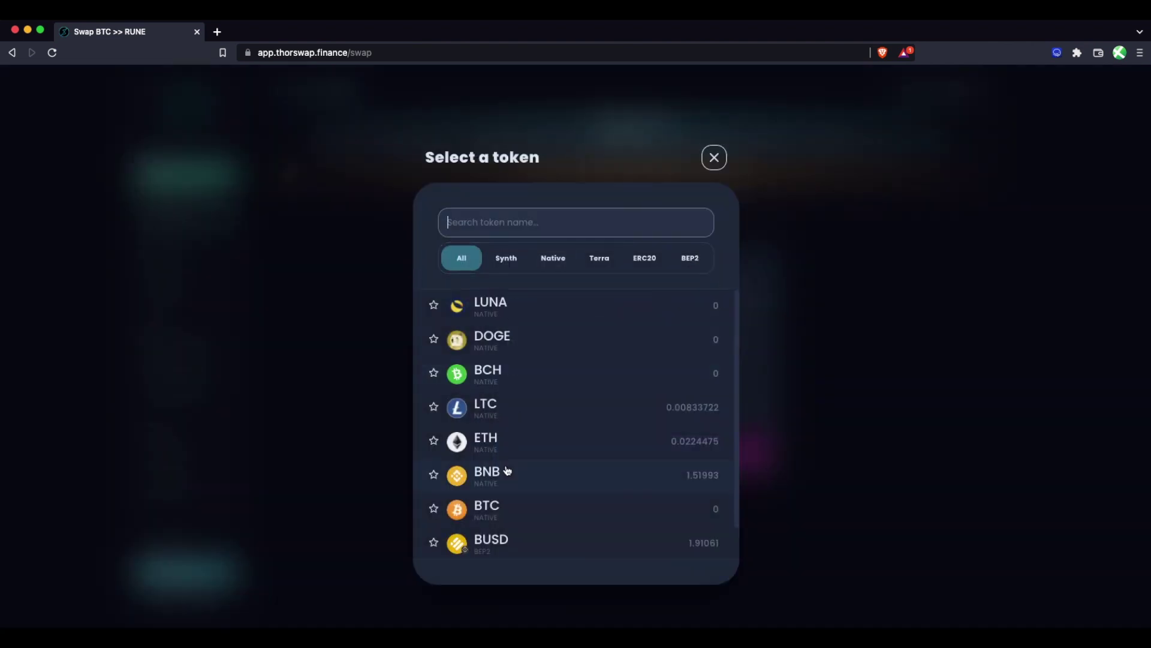
{"action": "left_click", "coordinate": [551, 478]}
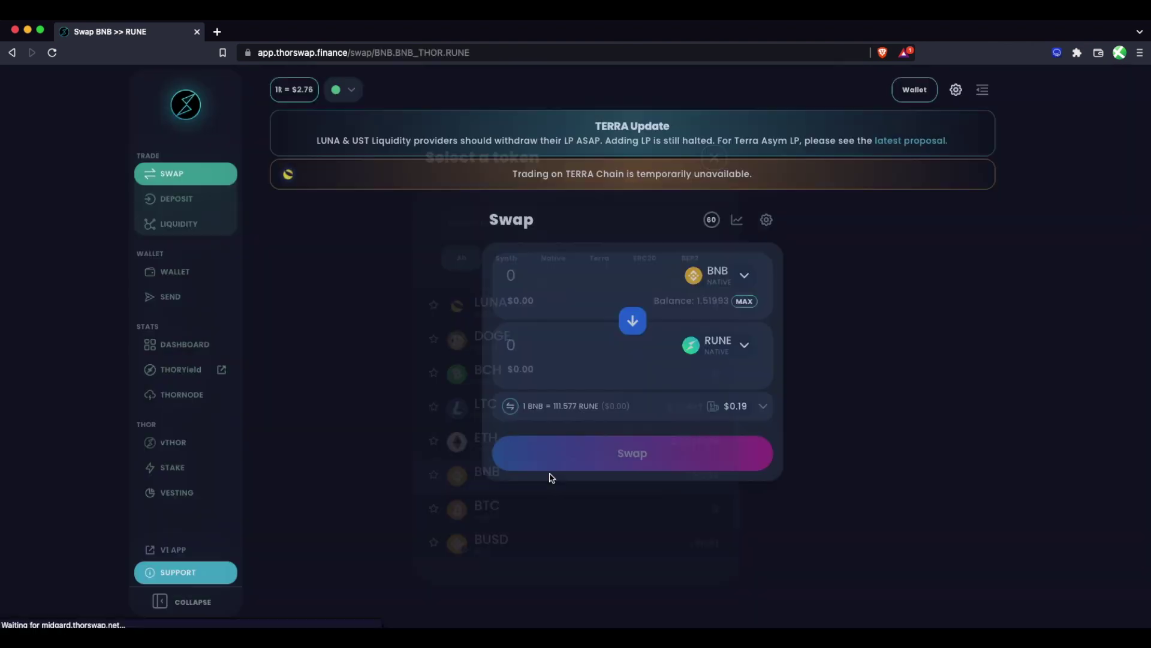
{"action": "left_click", "coordinate": [735, 353]}
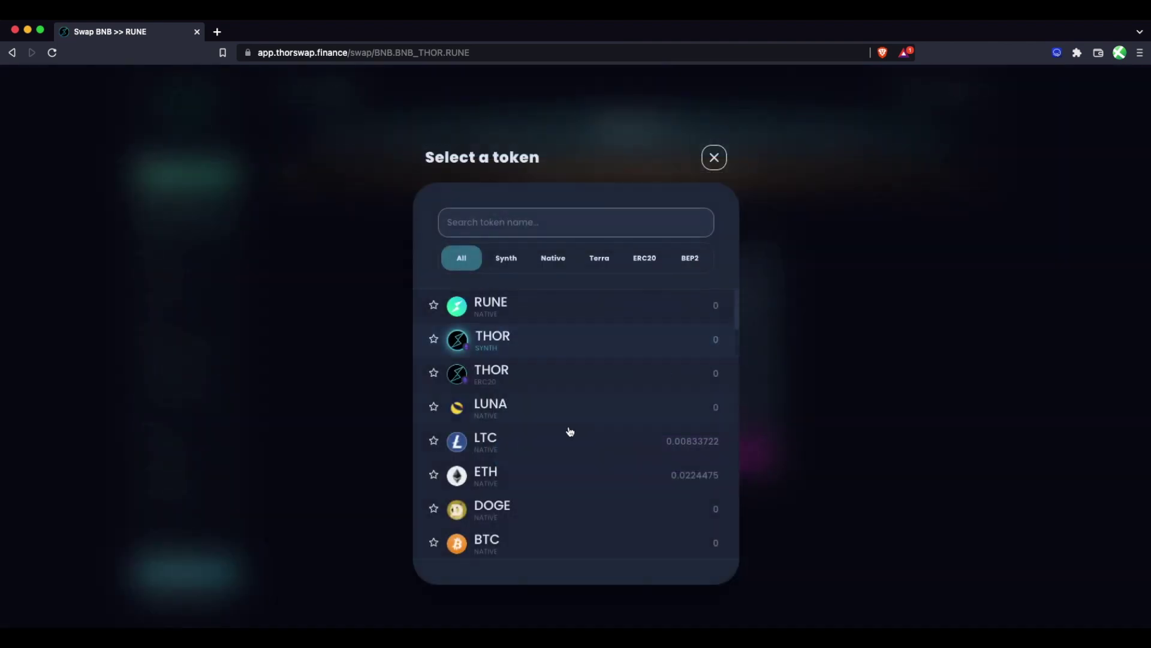
{"action": "scroll", "coordinate": [547, 447], "scroll_direction": "down", "scroll_amount": 2}
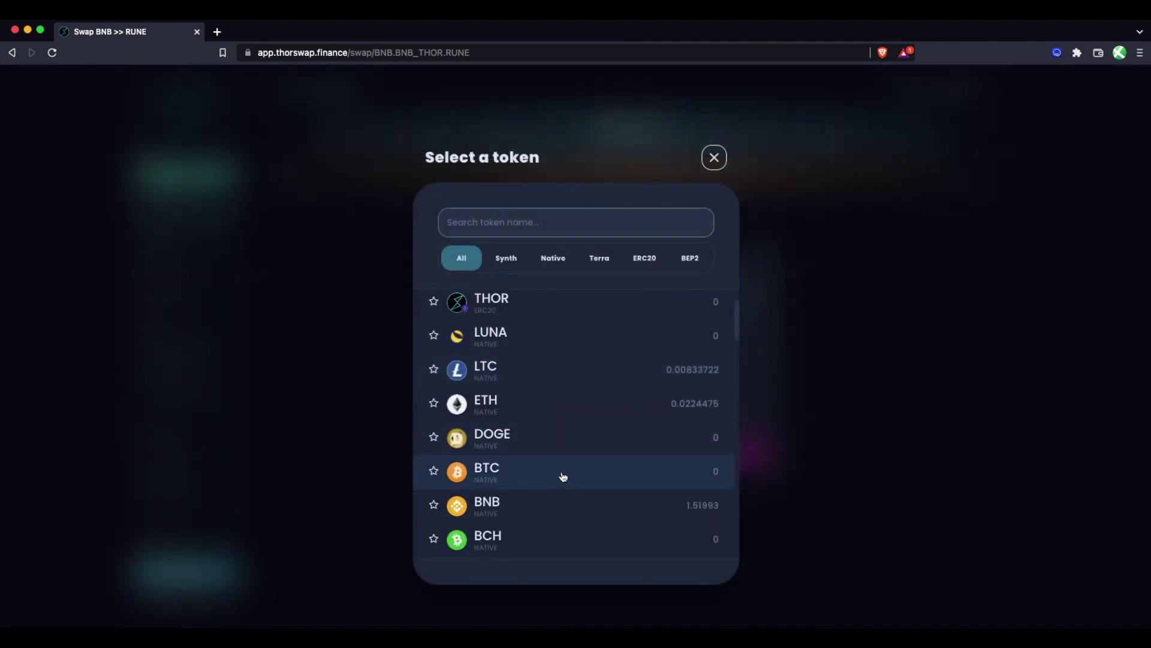
{"action": "left_click", "coordinate": [563, 477]}
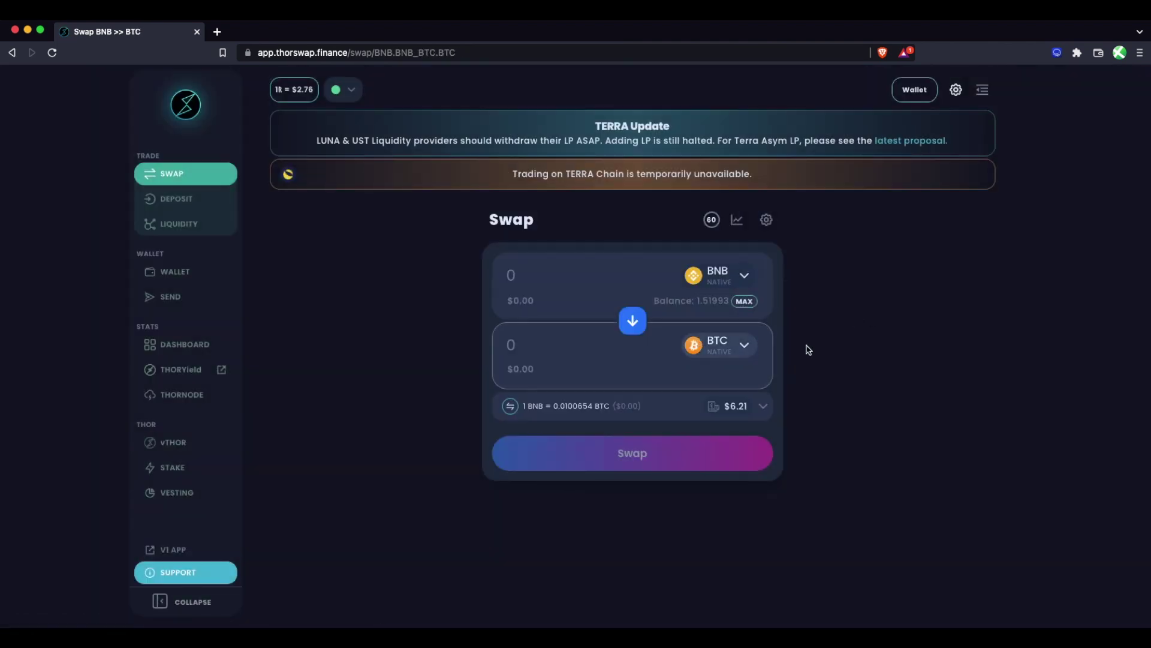
{"action": "type", "text": "0.5"}
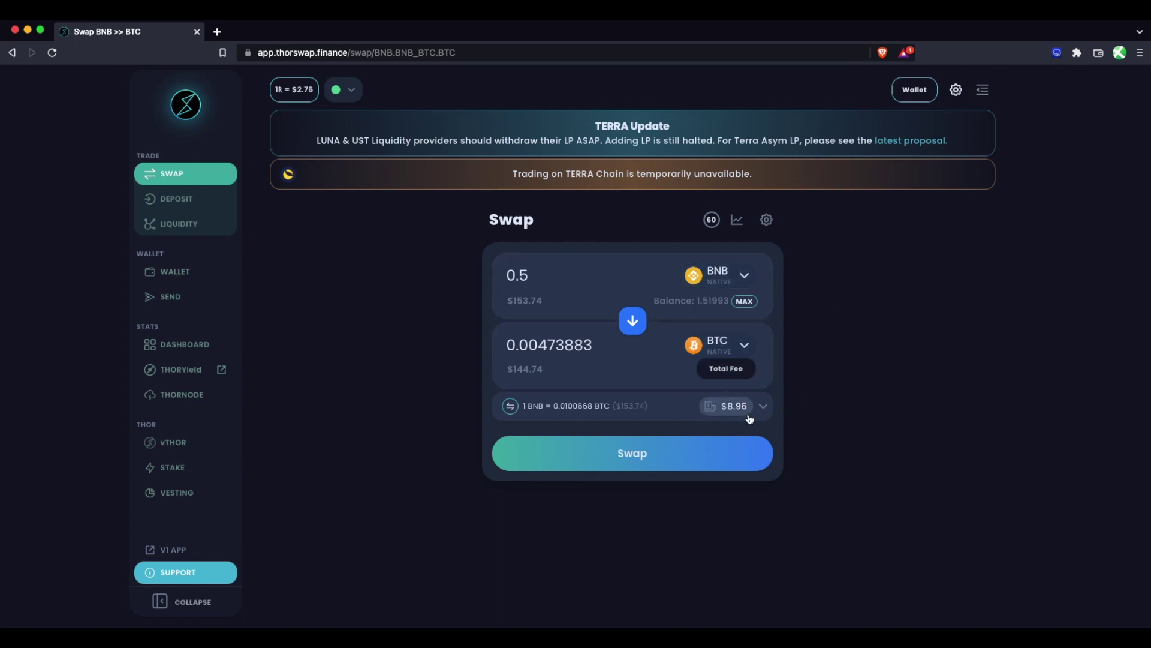
{"action": "left_click", "coordinate": [744, 346]}
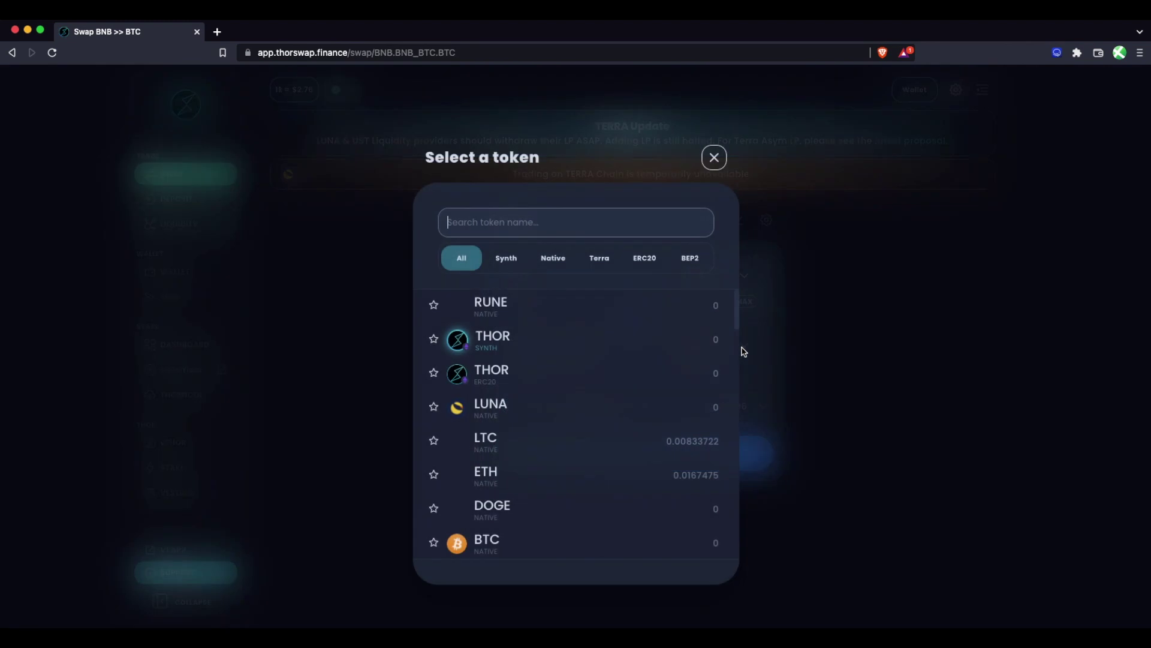
{"action": "left_click", "coordinate": [506, 475]}
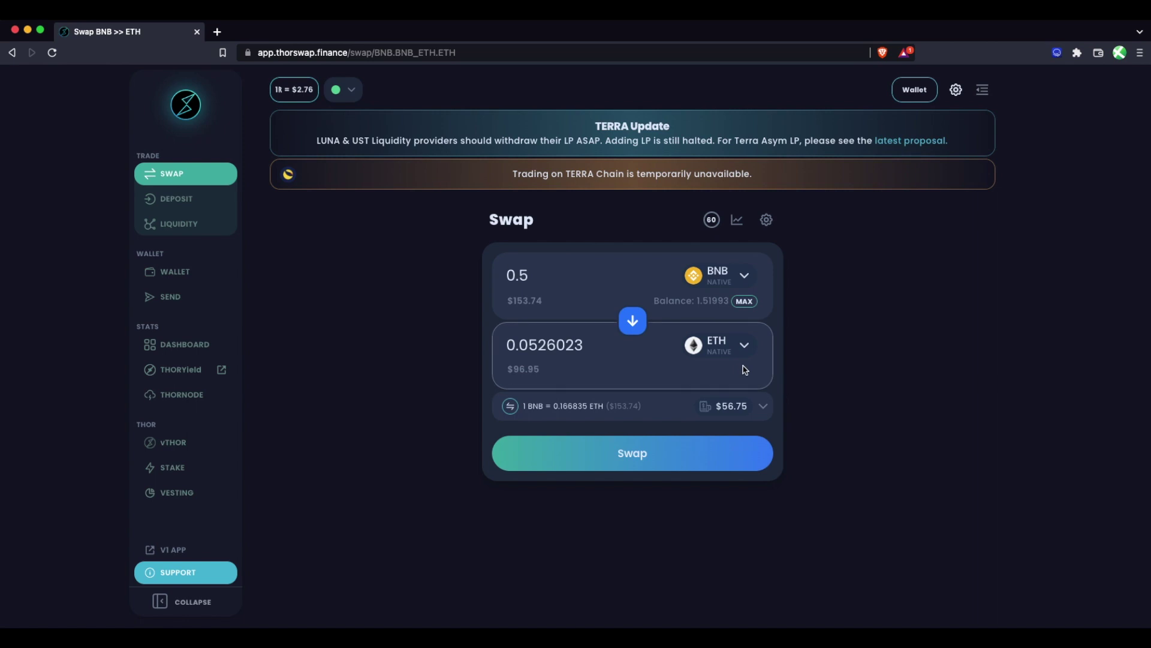
{"action": "left_click", "coordinate": [744, 346]}
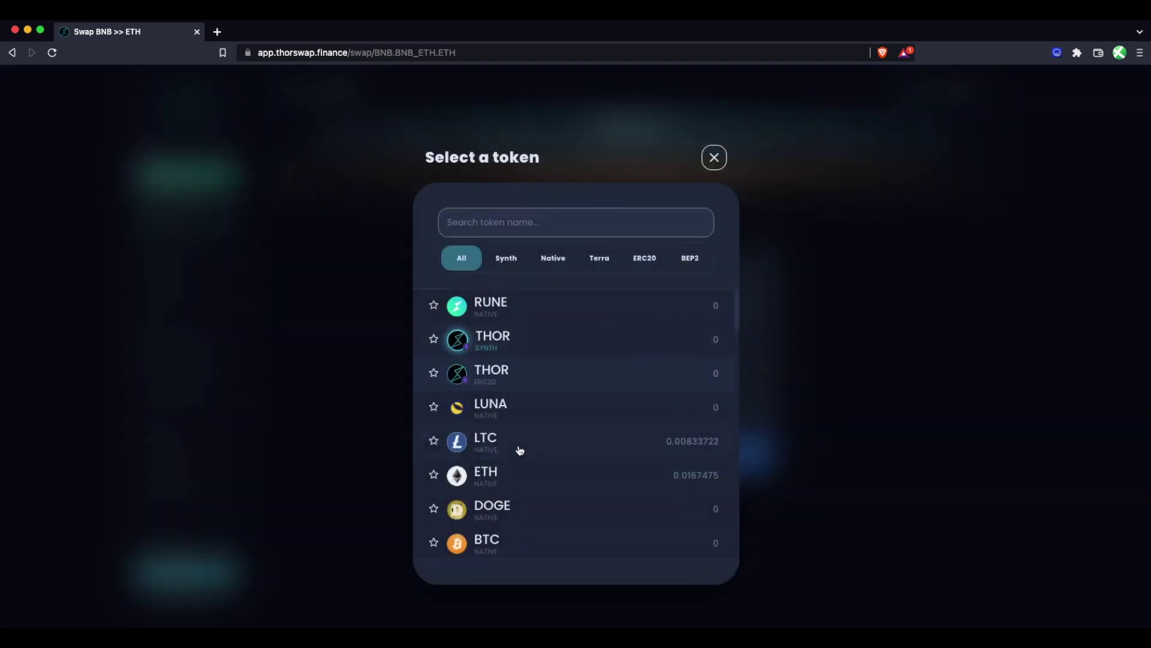
{"action": "left_click", "coordinate": [488, 543]}
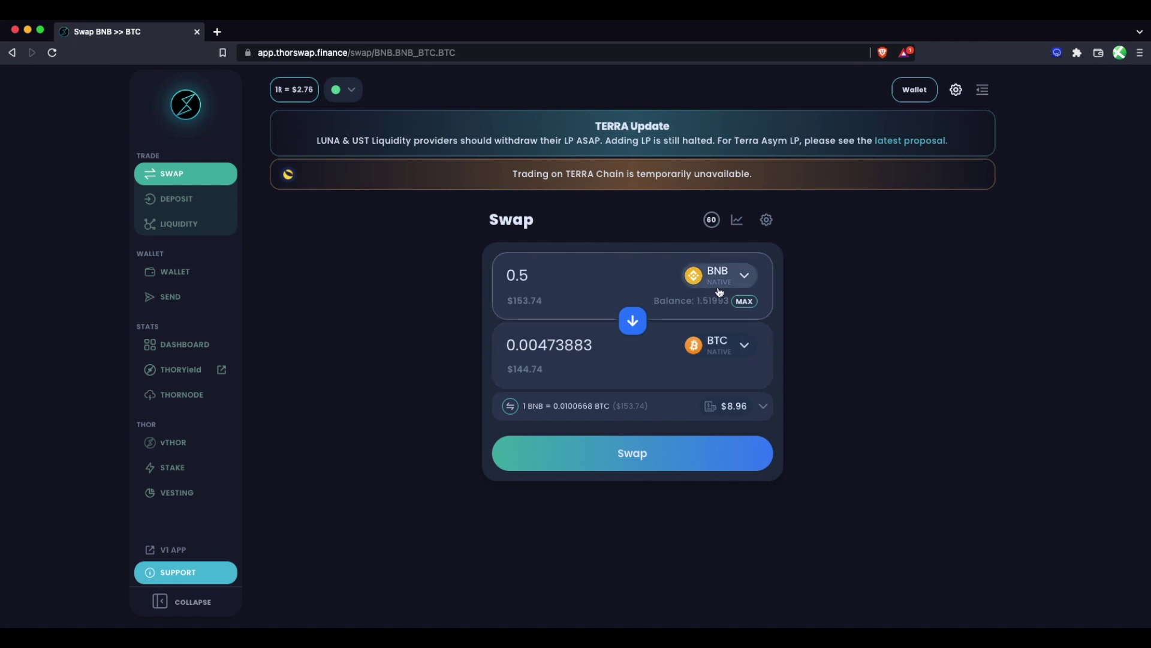
{"action": "left_click", "coordinate": [743, 283]}
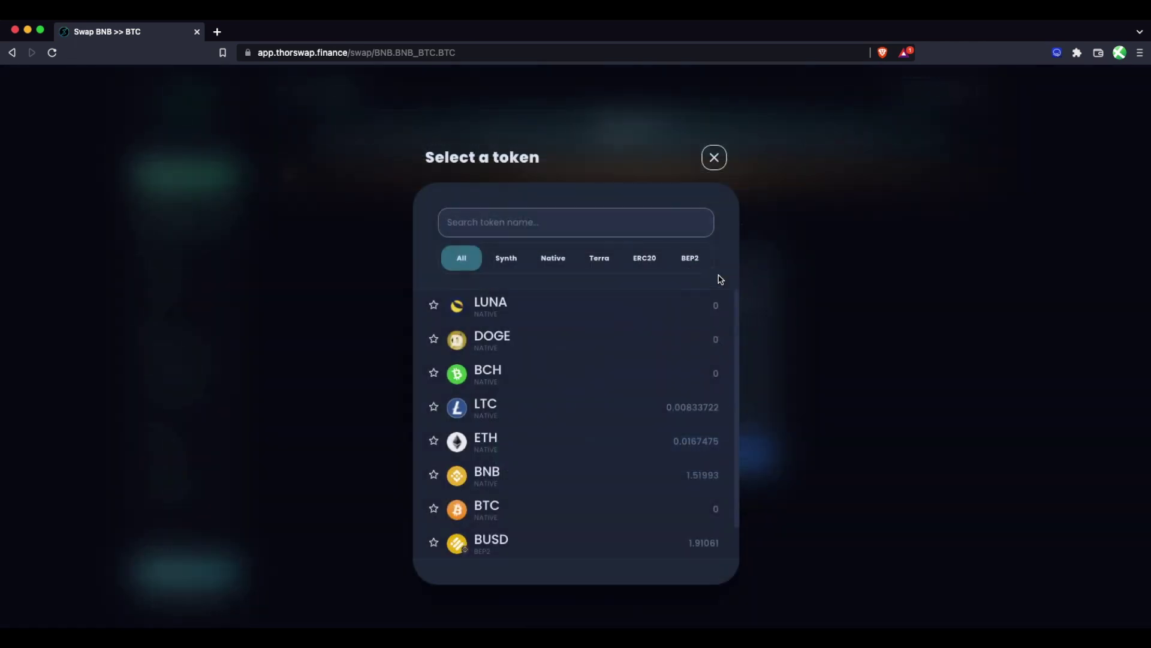
{"action": "left_click", "coordinate": [697, 259]}
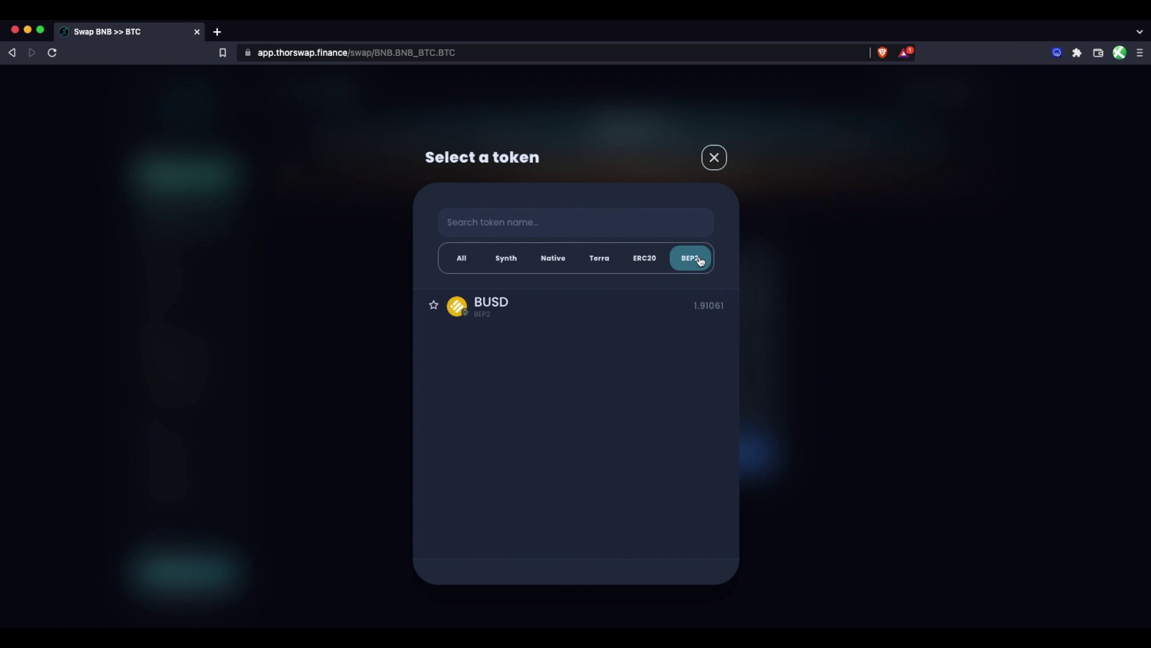
{"action": "key", "text": "Escape"}
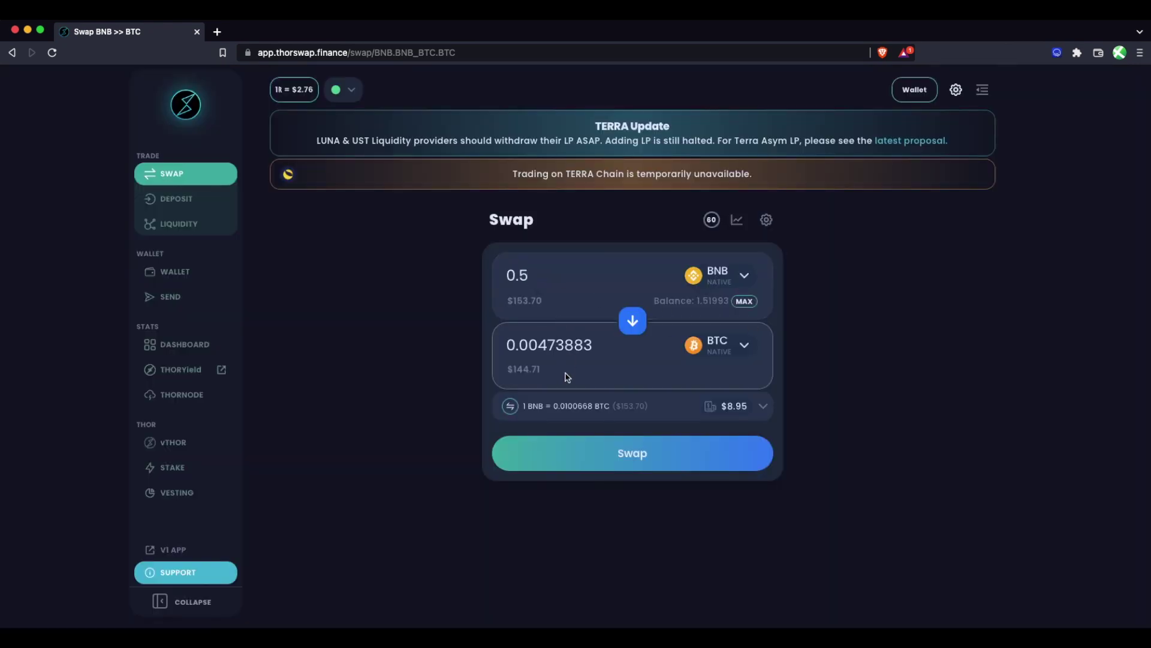
- Confirm and sign the 0.5 BNB to BTC swap, then check the 0.00456982 BTC received
{"action": "left_click", "coordinate": [636, 458]}
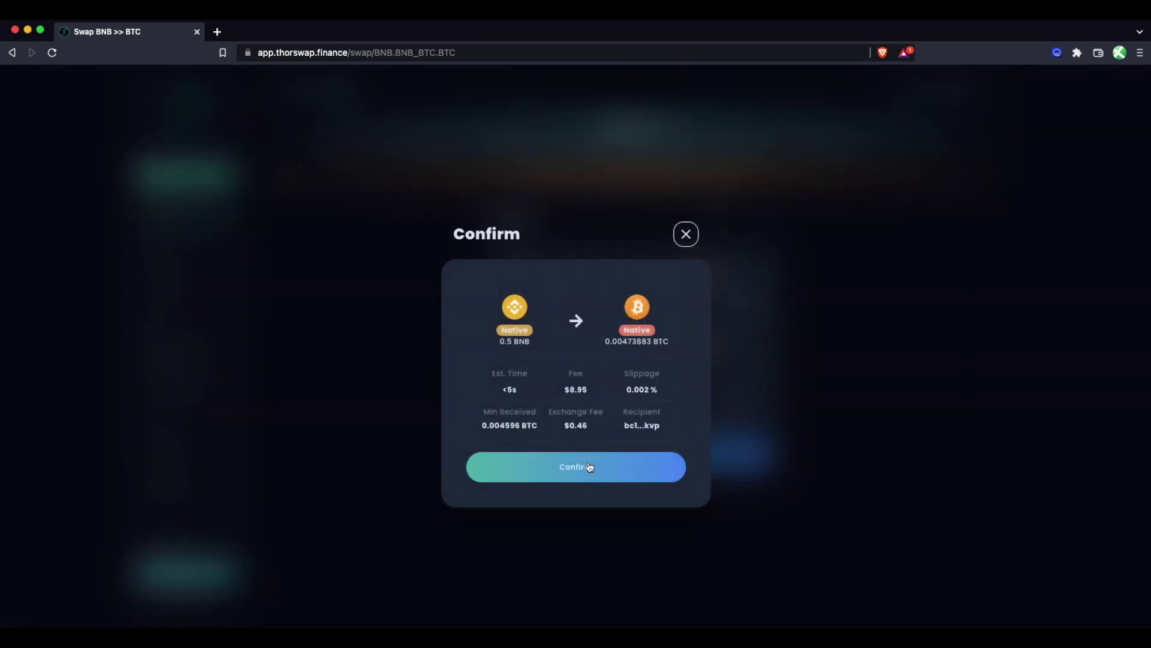
{"action": "left_click", "coordinate": [589, 467]}
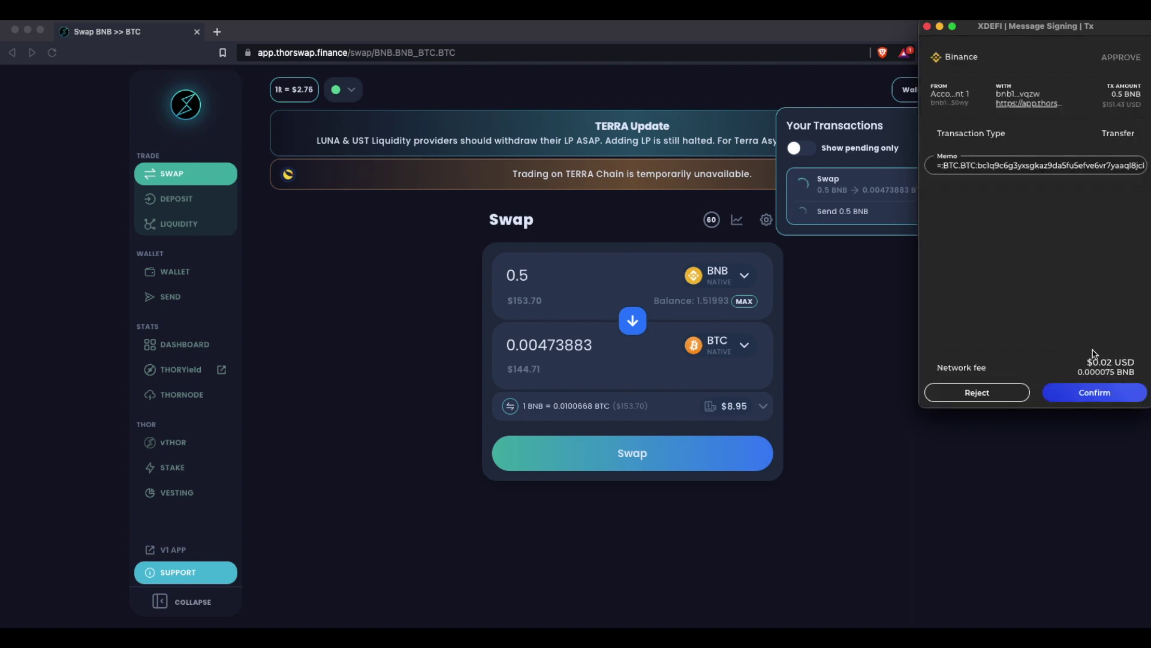
{"action": "left_click", "coordinate": [1098, 398]}
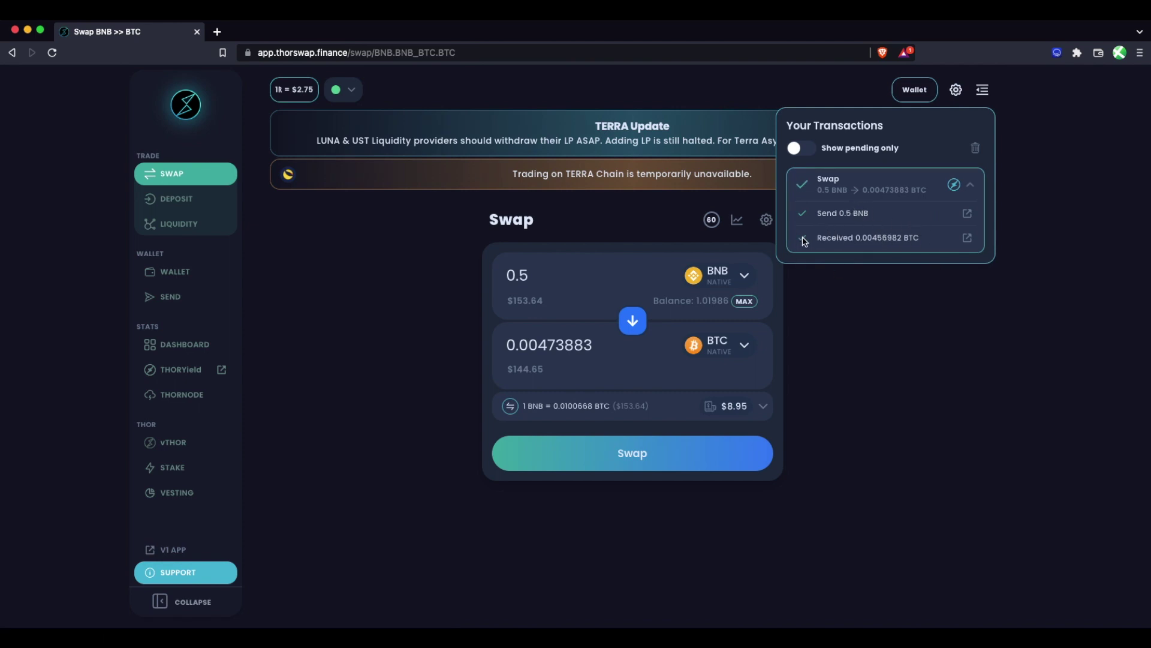
{"action": "left_click", "coordinate": [911, 90]}
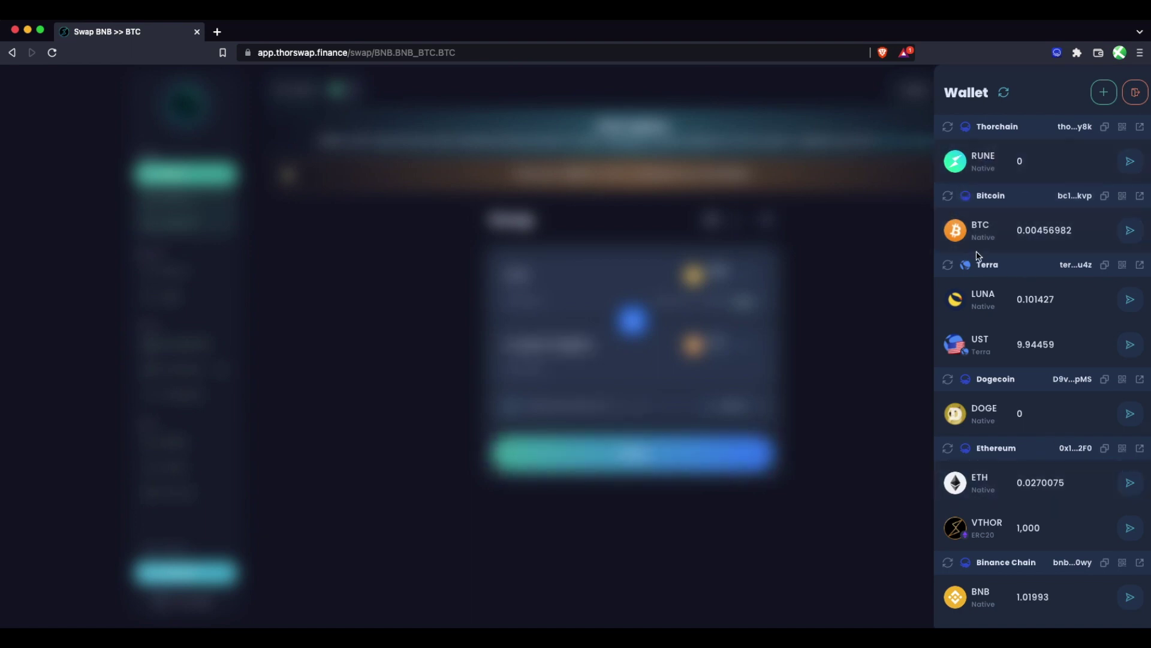
{"action": "left_click", "coordinate": [872, 281]}
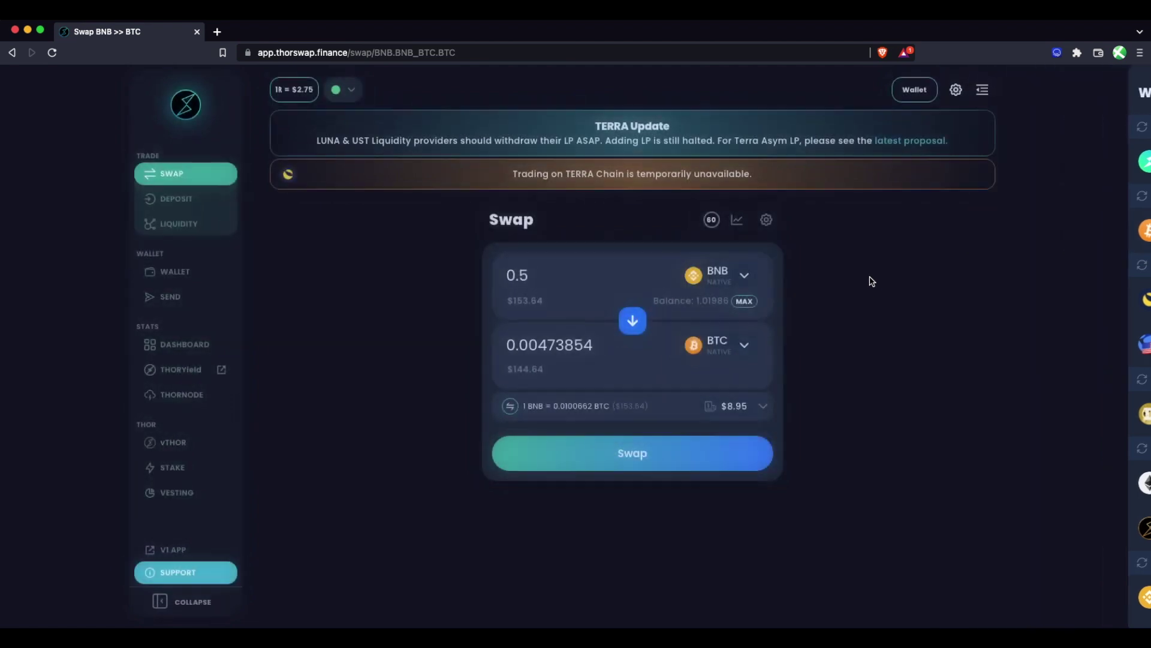
{"action": "left_click", "coordinate": [766, 220]}
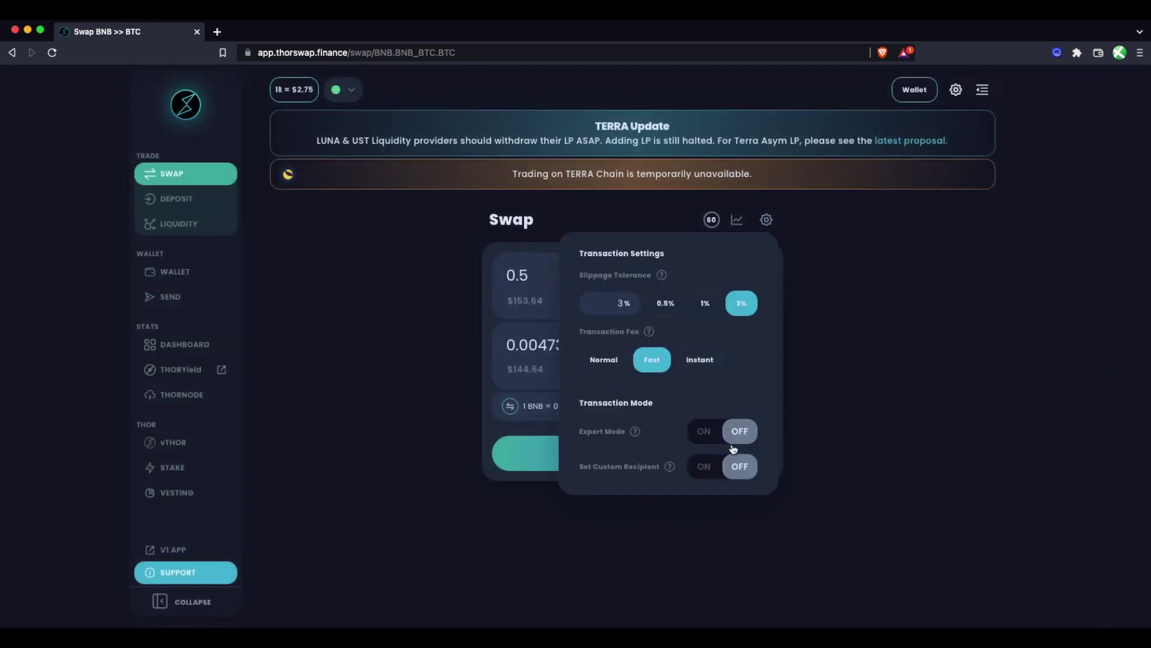
{"action": "left_click", "coordinate": [705, 466]}
{"action": "left_click", "coordinate": [818, 439]}
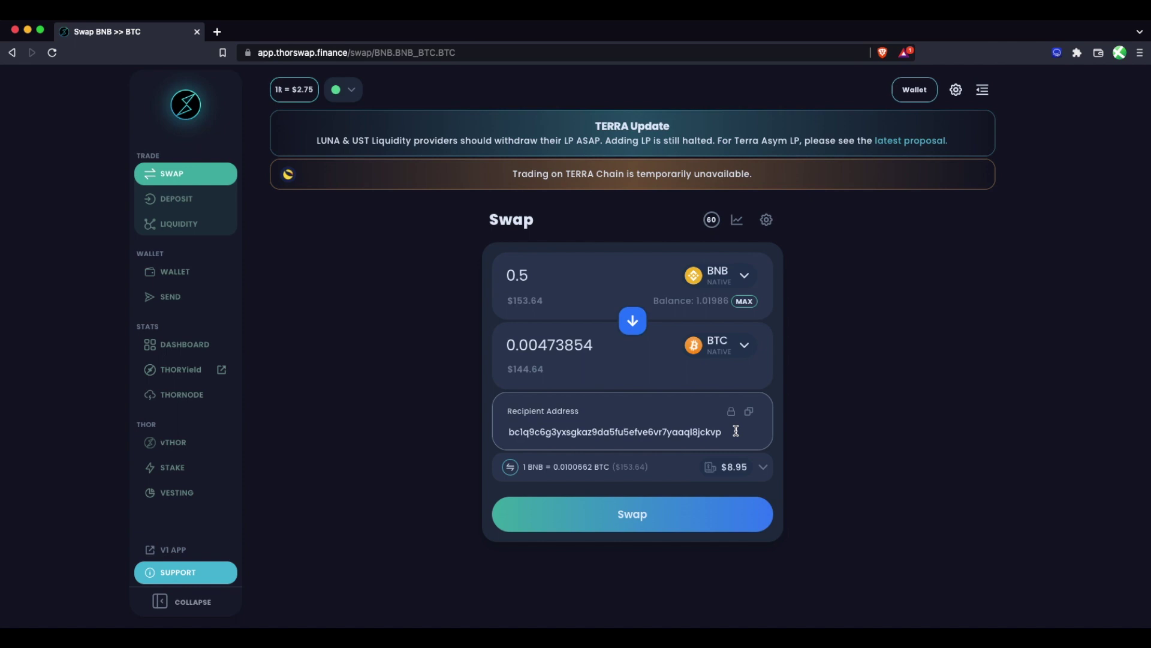
{"action": "left_click", "coordinate": [730, 353]}
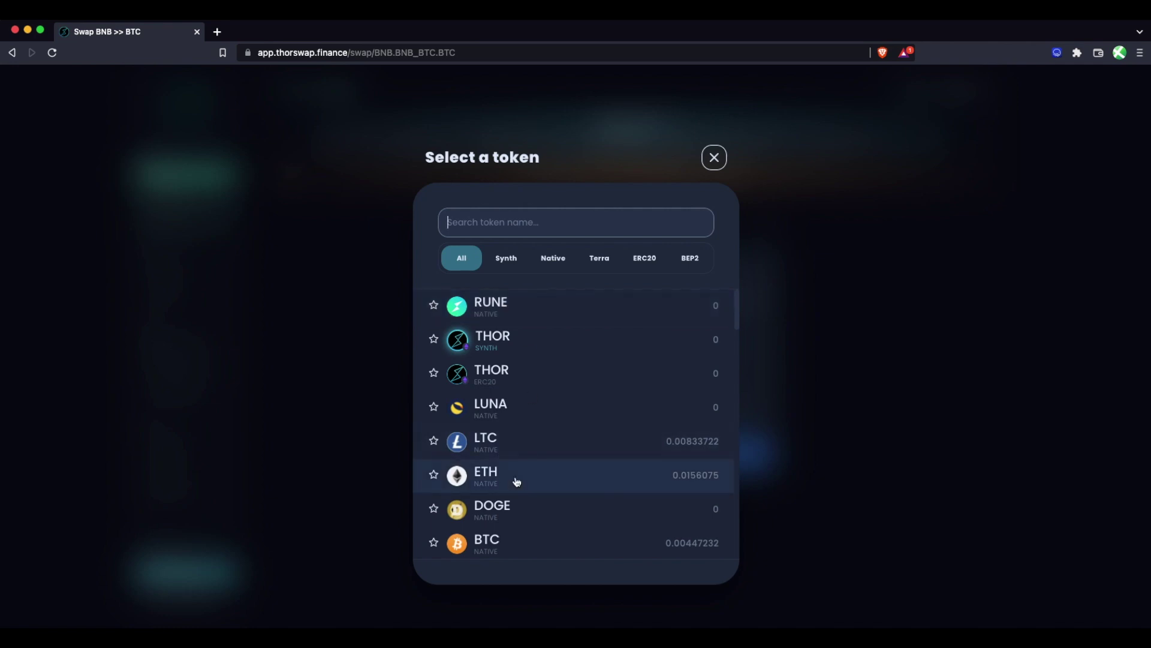
- Switch the output to BEP2 BUSD, quoting 153.465 BUSD for 0.5 BNB
{"action": "scroll", "coordinate": [514, 478], "scroll_direction": "down", "scroll_amount": 5}
{"action": "scroll", "coordinate": [516, 481], "scroll_direction": "down", "scroll_amount": 5}
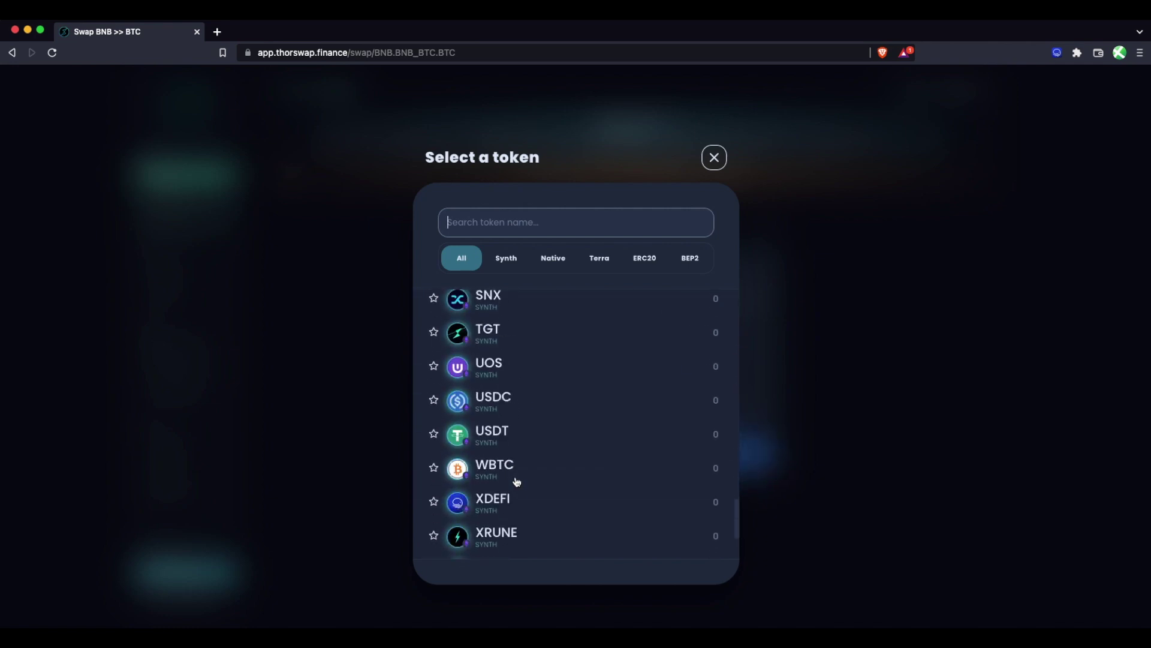
{"action": "scroll", "coordinate": [516, 481], "scroll_direction": "up", "scroll_amount": 15}
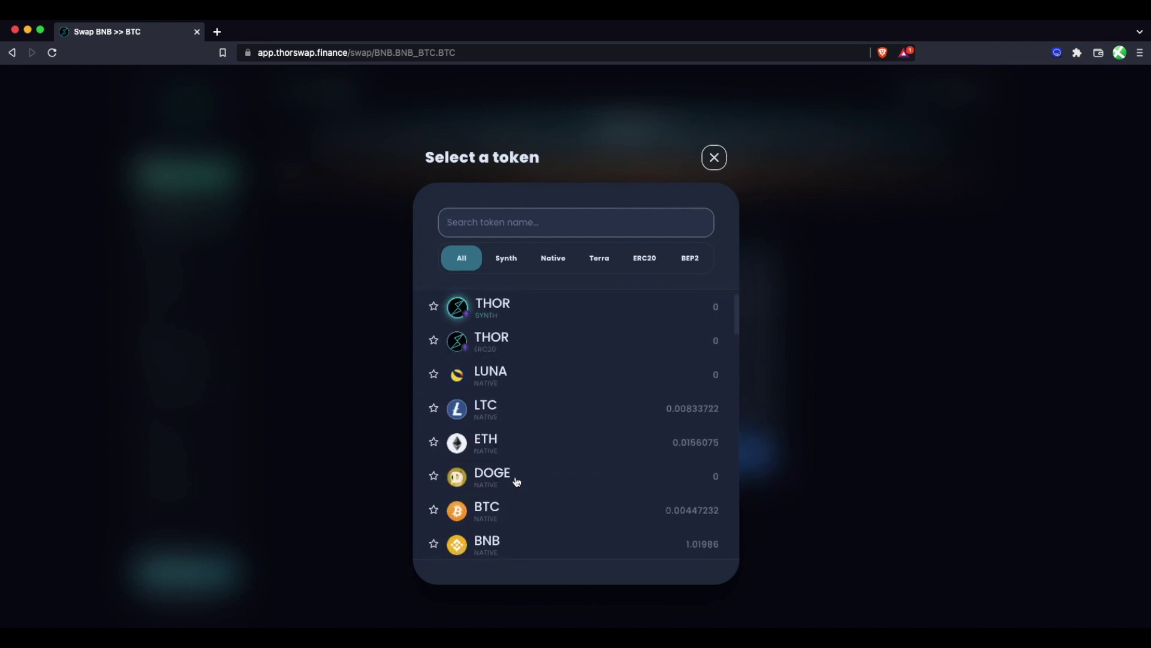
{"action": "left_click", "coordinate": [698, 260]}
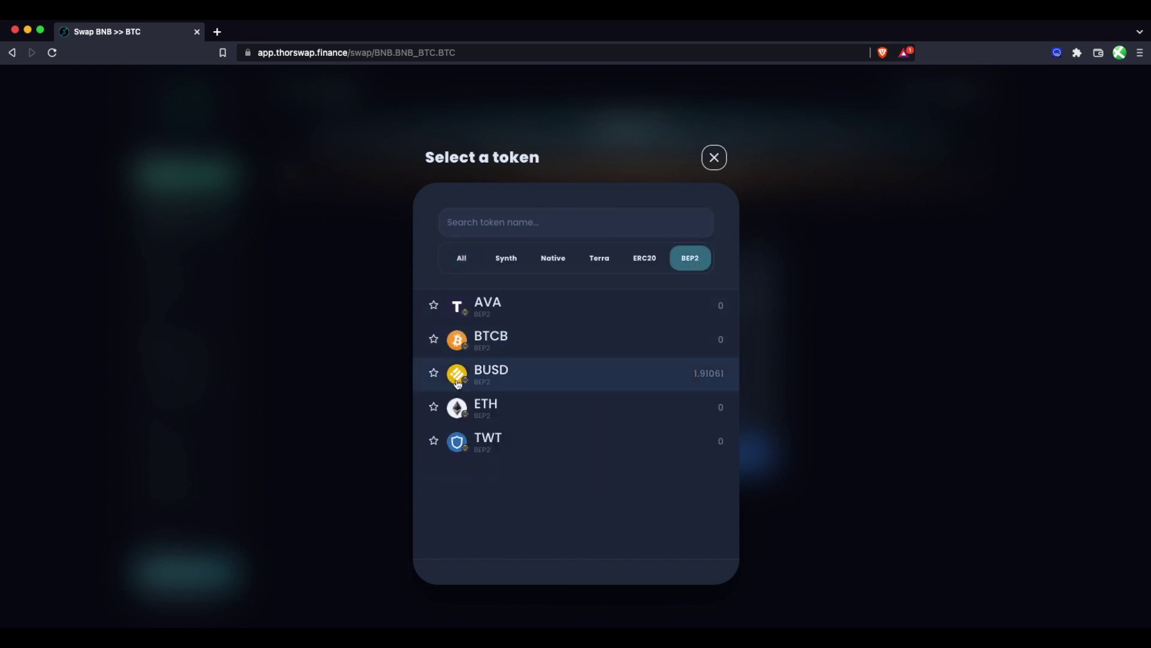
{"action": "left_click", "coordinate": [574, 382]}
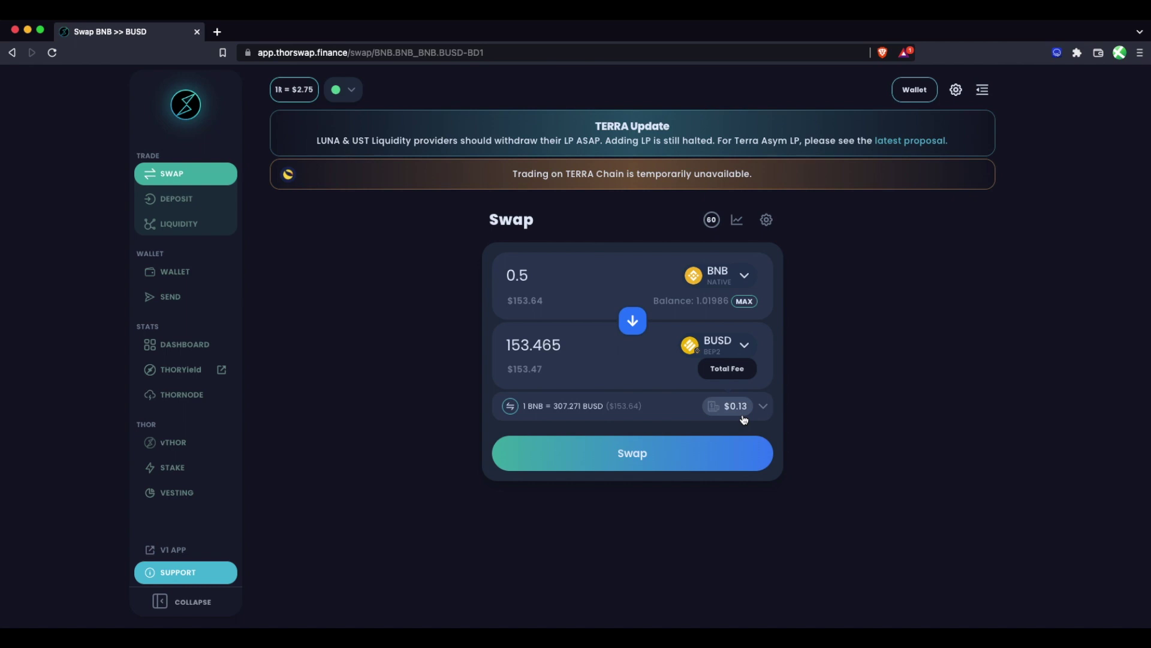
{"action": "left_click", "coordinate": [690, 462]}
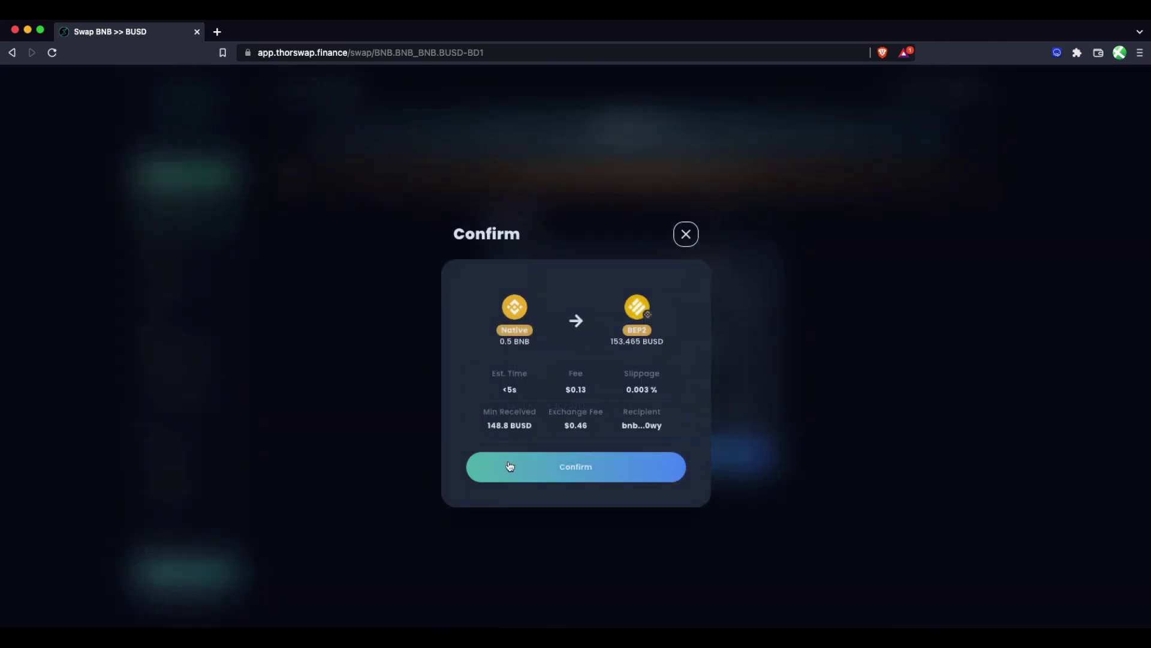
- Confirm and sign the BNB to BUSD swap, then check the 155.466 BUSD balance
{"action": "left_click", "coordinate": [570, 476]}
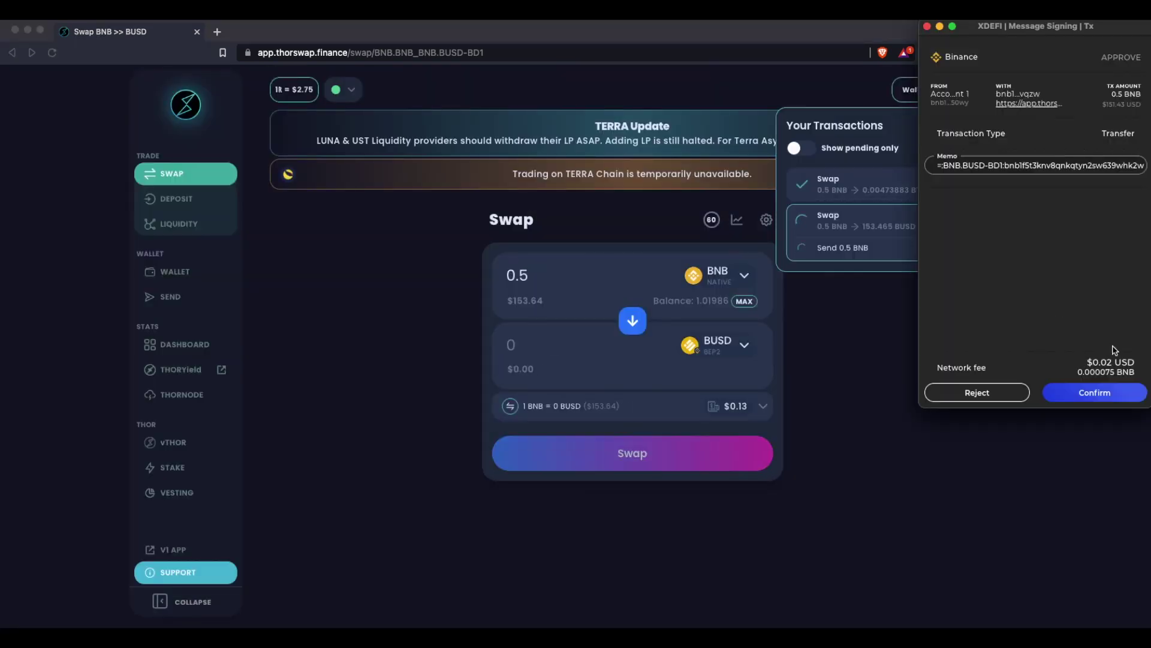
{"action": "left_click", "coordinate": [1100, 395]}
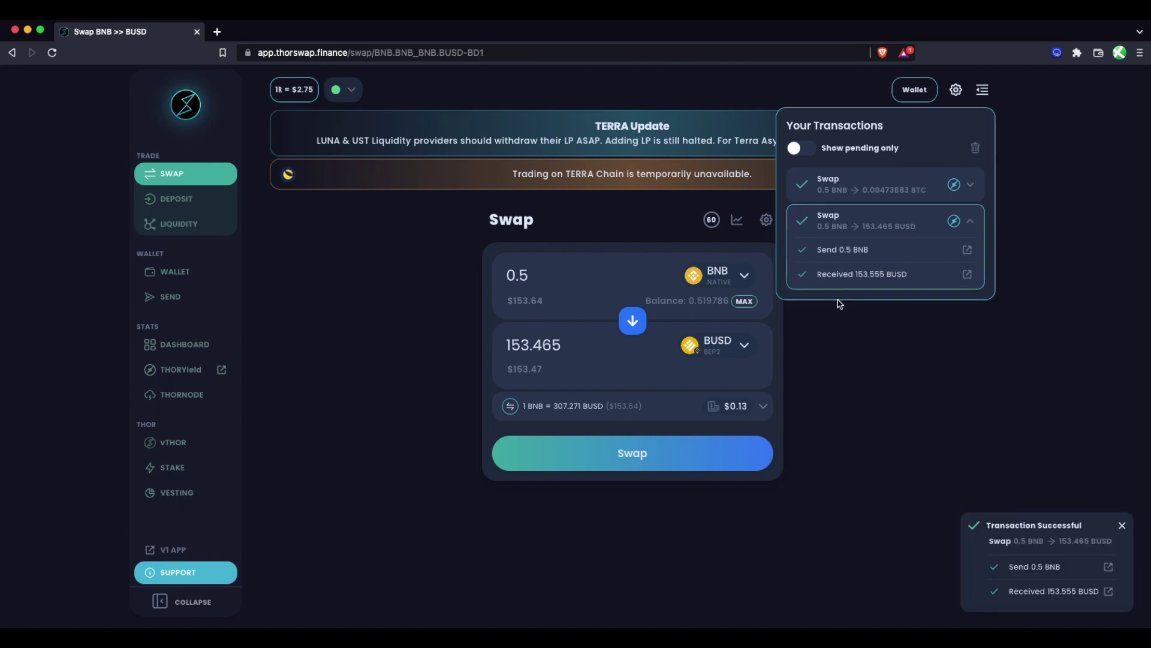
{"action": "left_click", "coordinate": [907, 93]}
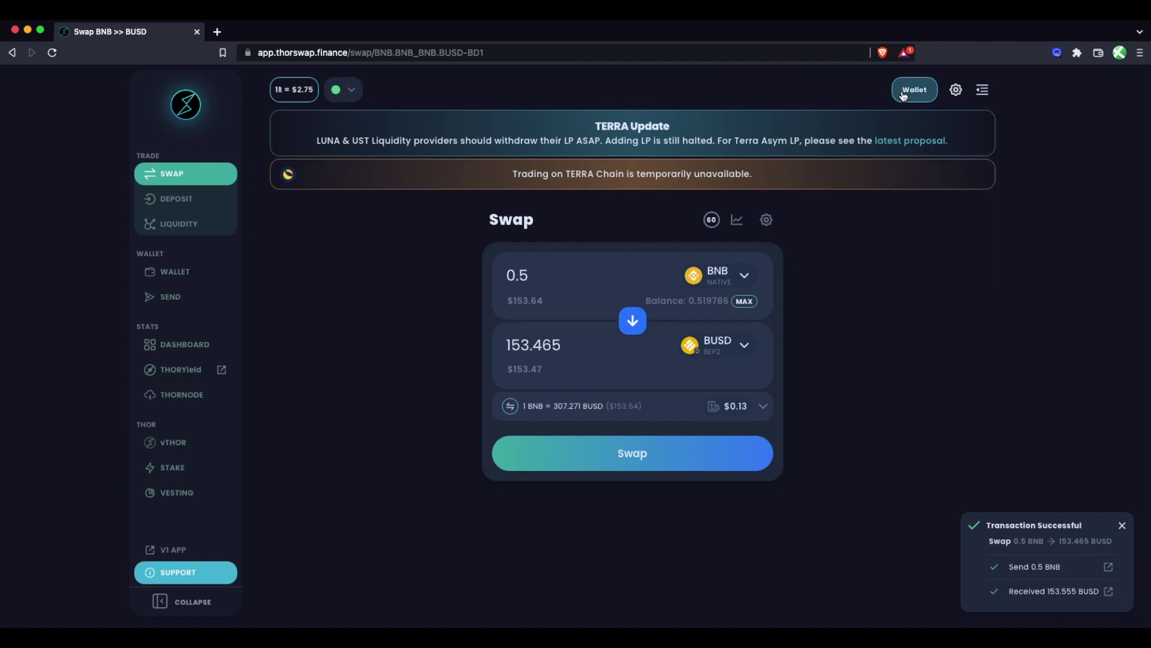
{"action": "scroll", "coordinate": [1009, 542], "scroll_direction": "down", "scroll_amount": 2}
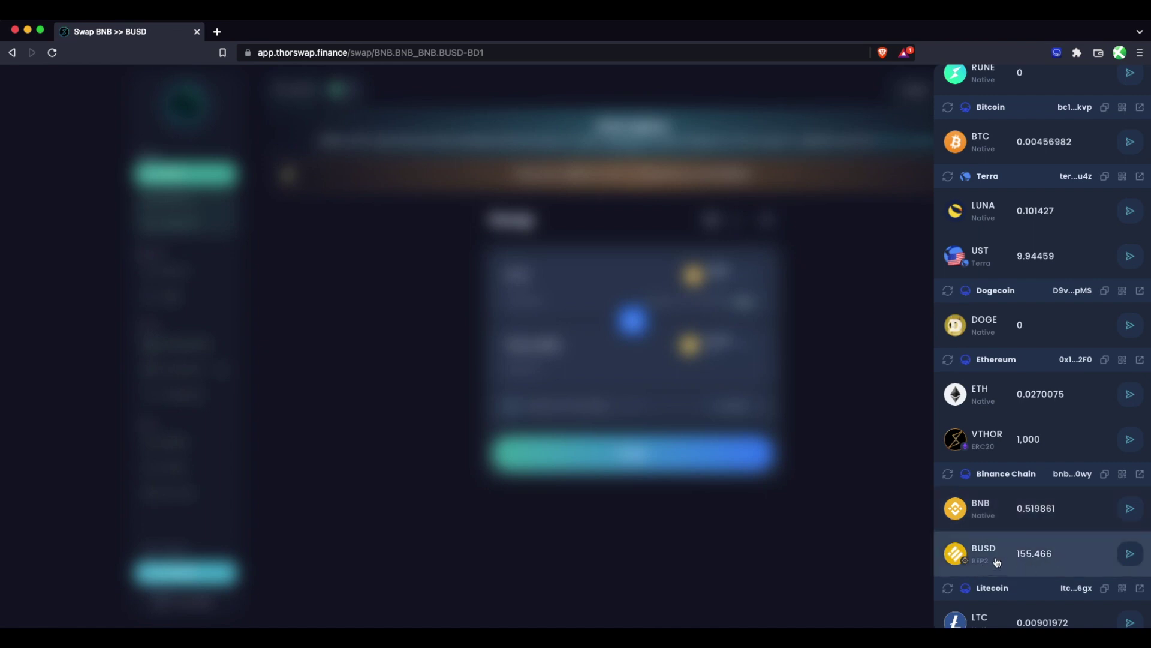
{"action": "scroll", "coordinate": [984, 555], "scroll_direction": "down", "scroll_amount": 1}
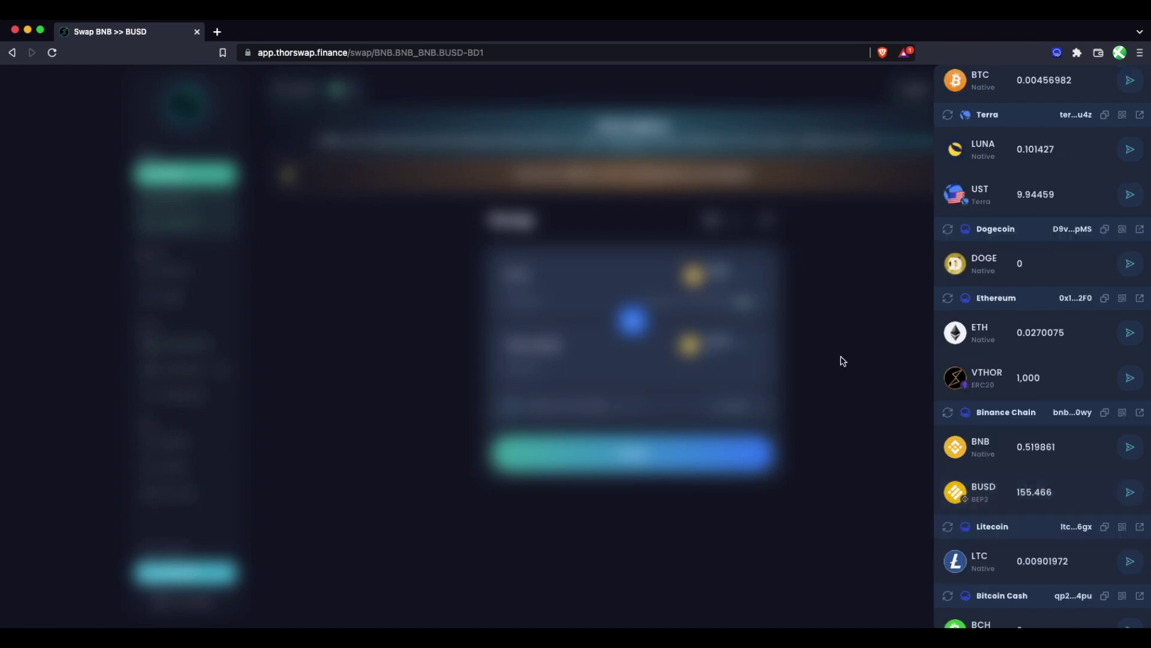
{"action": "left_click", "coordinate": [840, 360]}
- Reverse the swap to sell 20 BUSD for DOGE, quoting 238.331 DOGE with fee details shown
{"action": "left_click", "coordinate": [644, 329]}
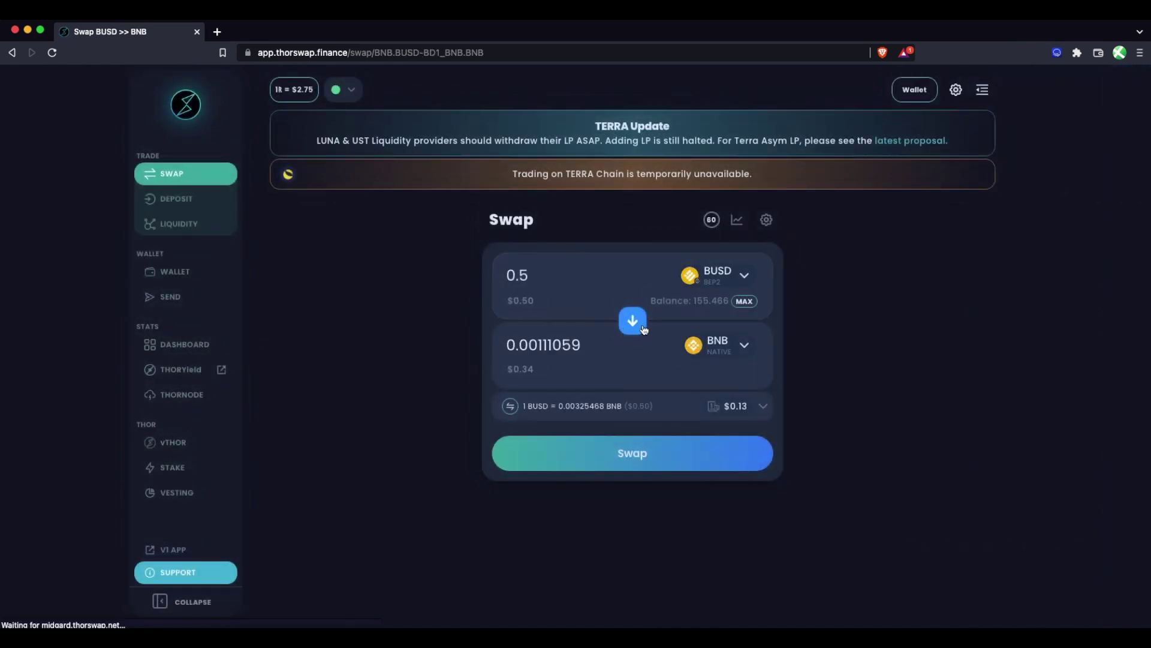
{"action": "left_click", "coordinate": [744, 352]}
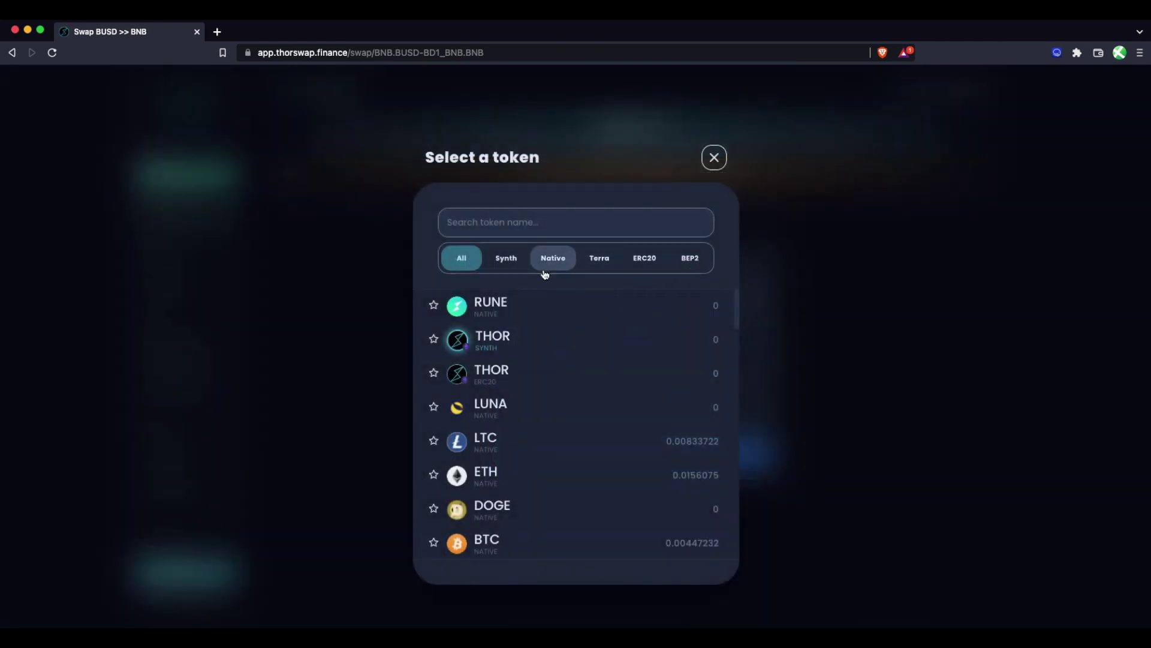
{"action": "scroll", "coordinate": [499, 443], "scroll_direction": "down", "scroll_amount": 1}
{"action": "scroll", "coordinate": [500, 443], "scroll_direction": "down", "scroll_amount": 2}
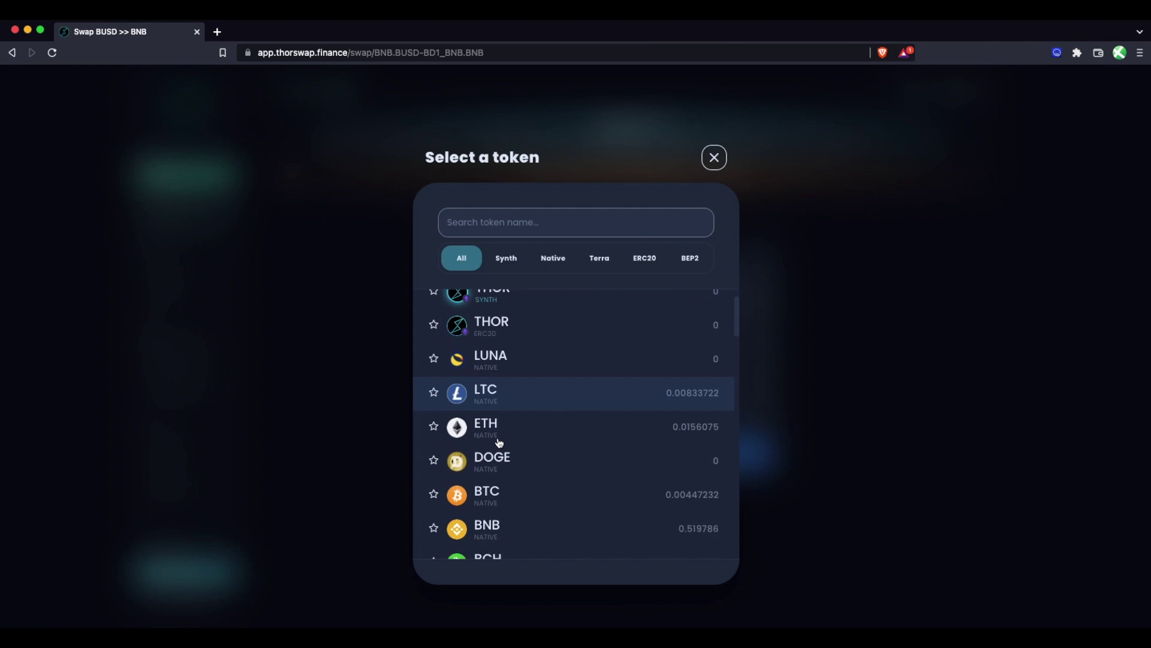
{"action": "left_click", "coordinate": [498, 461]}
{"action": "left_click", "coordinate": [588, 310]}
{"action": "key", "text": "BackSpace"}
{"action": "key", "text": "BackSpace"}
{"action": "key", "text": "BackSpace"}
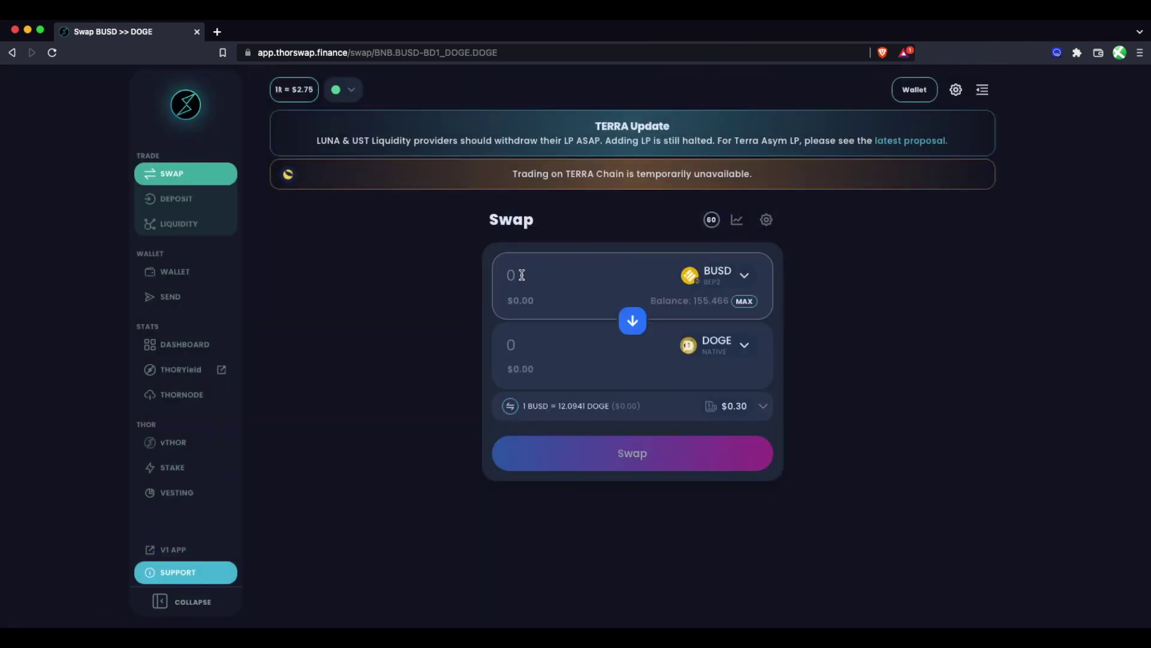
{"action": "type", "text": "20"}
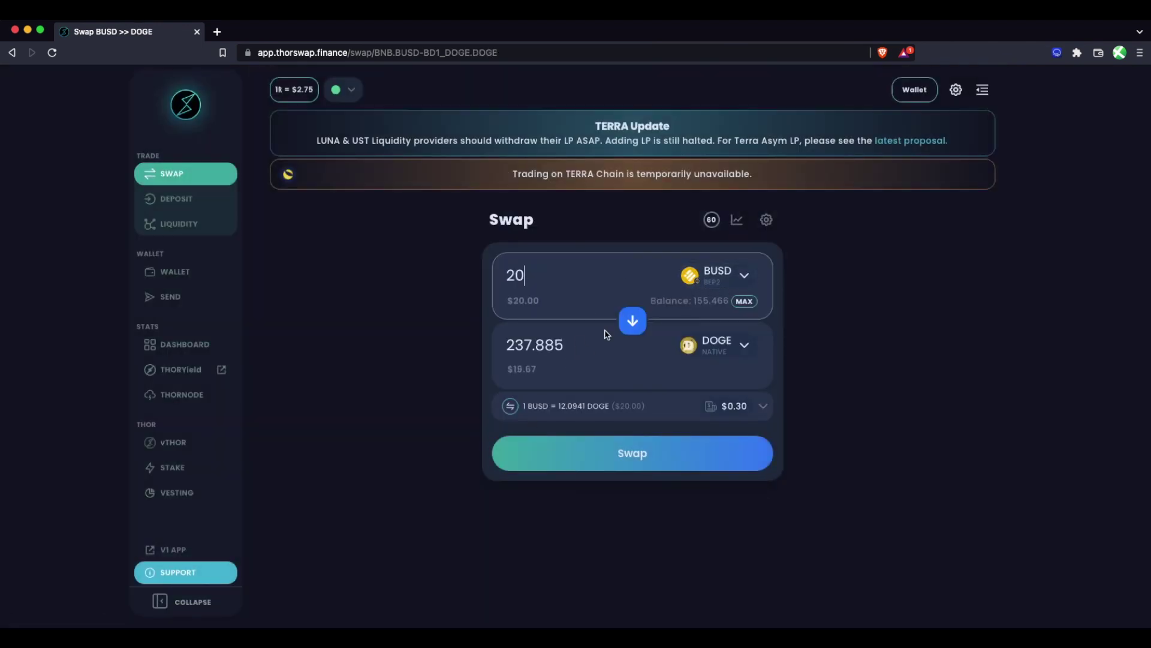
{"action": "left_click", "coordinate": [765, 407]}
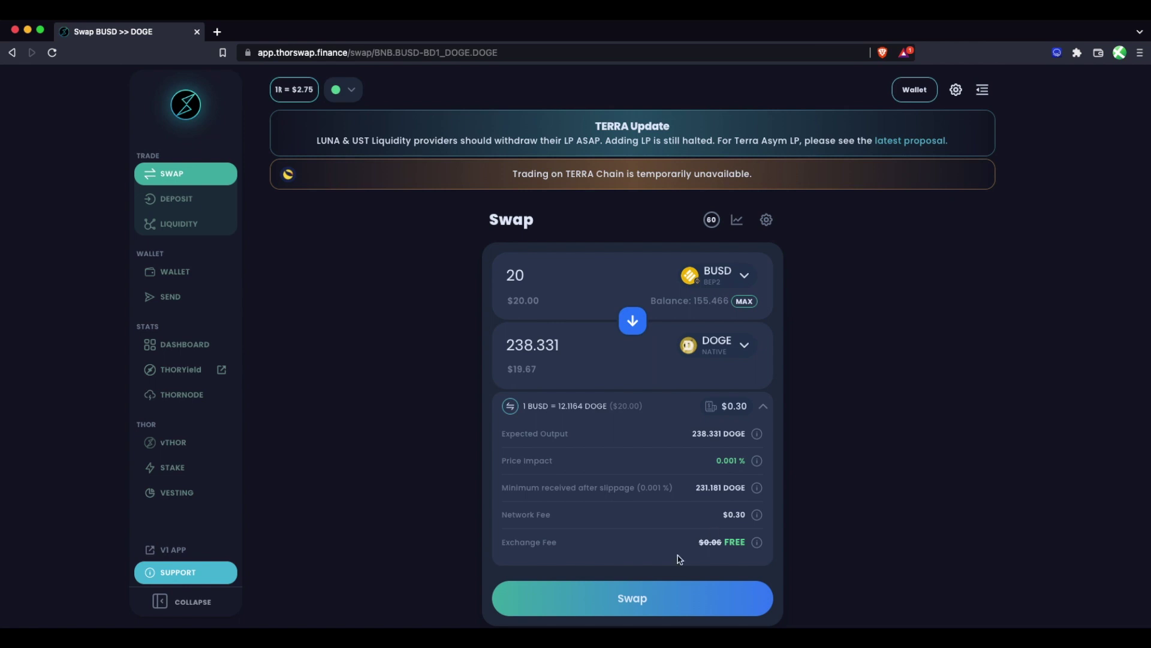
- Send and confirm the 20 BUSD to DOGE swap, receiving 236.425 DOGE
{"action": "left_click", "coordinate": [659, 598]}
{"action": "left_click", "coordinate": [557, 467]}
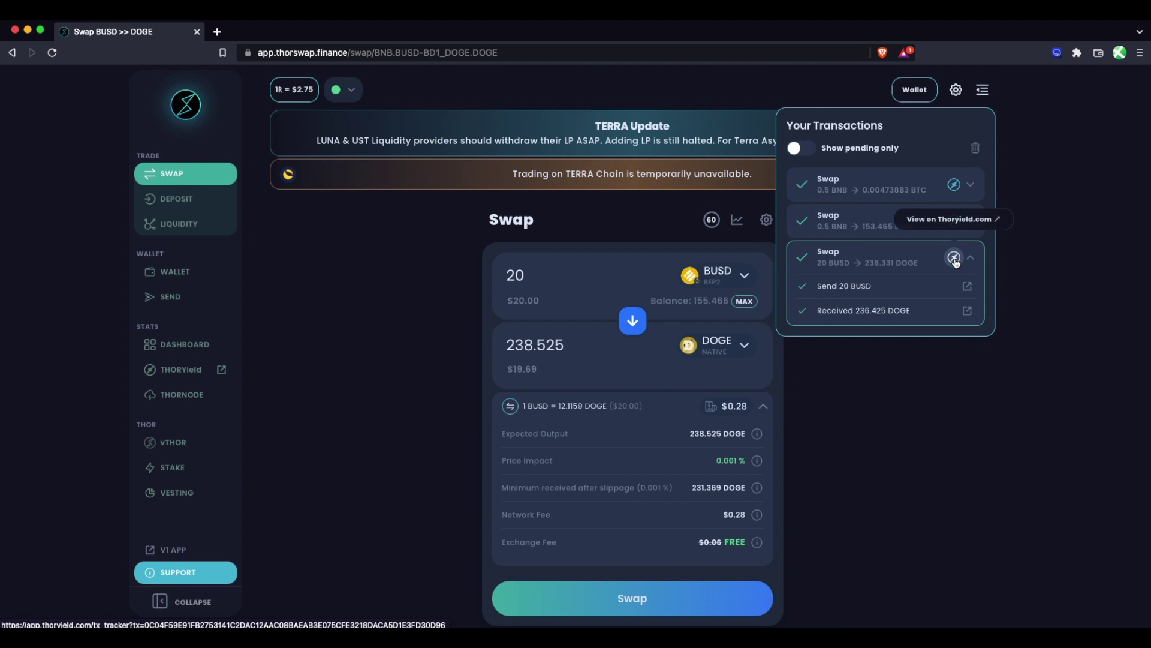
{"action": "left_click", "coordinate": [801, 383]}
- Reverse the swap to sell the full 234.8 DOGE balance for BNB
{"action": "left_click", "coordinate": [633, 320]}
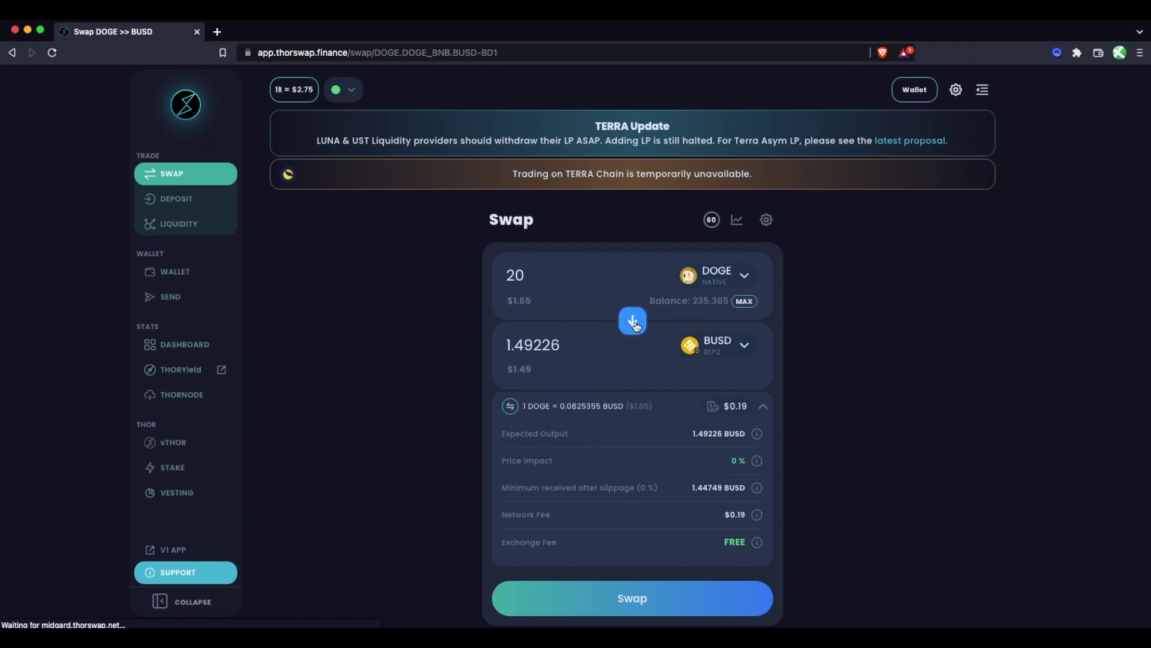
{"action": "left_click", "coordinate": [744, 301]}
{"action": "left_click", "coordinate": [731, 353]}
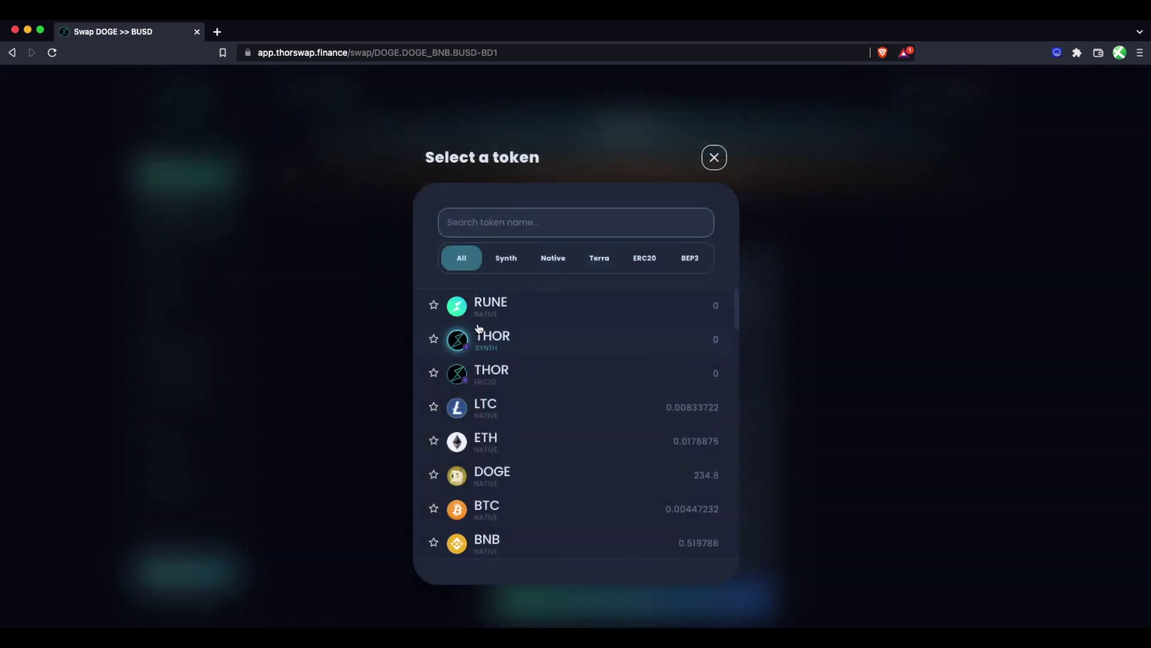
{"action": "left_click", "coordinate": [511, 542]}
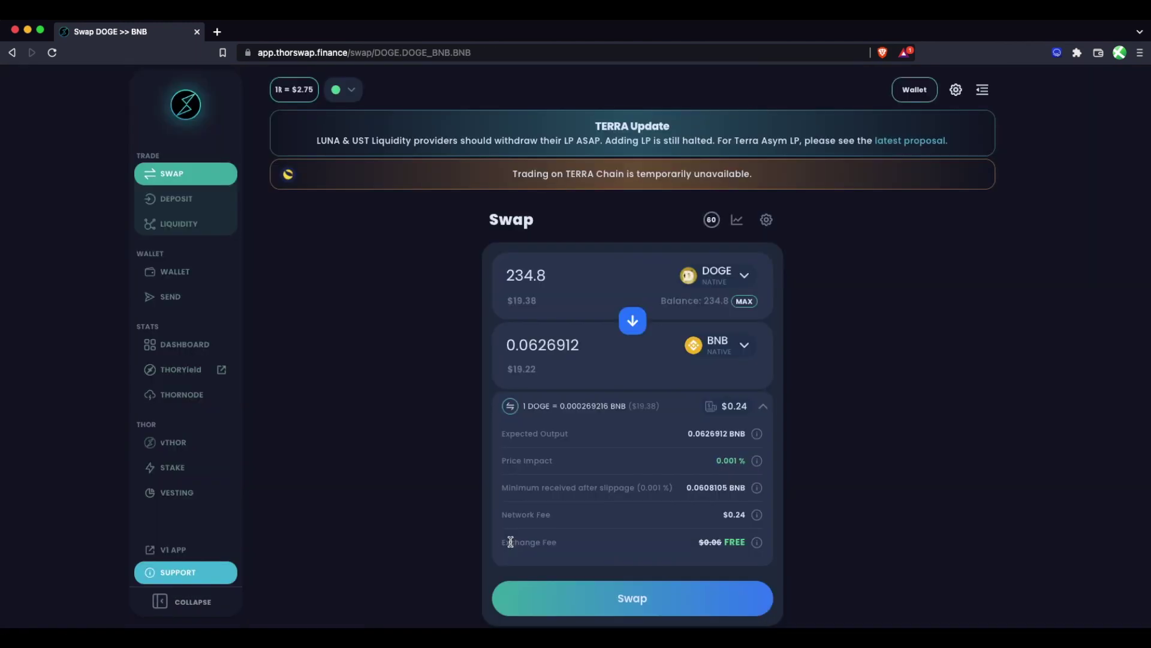
- Confirm and sign the DOGE to BNB swap, receiving 0.0630176 BNB
{"action": "left_click", "coordinate": [635, 604]}
{"action": "left_click", "coordinate": [574, 468]}
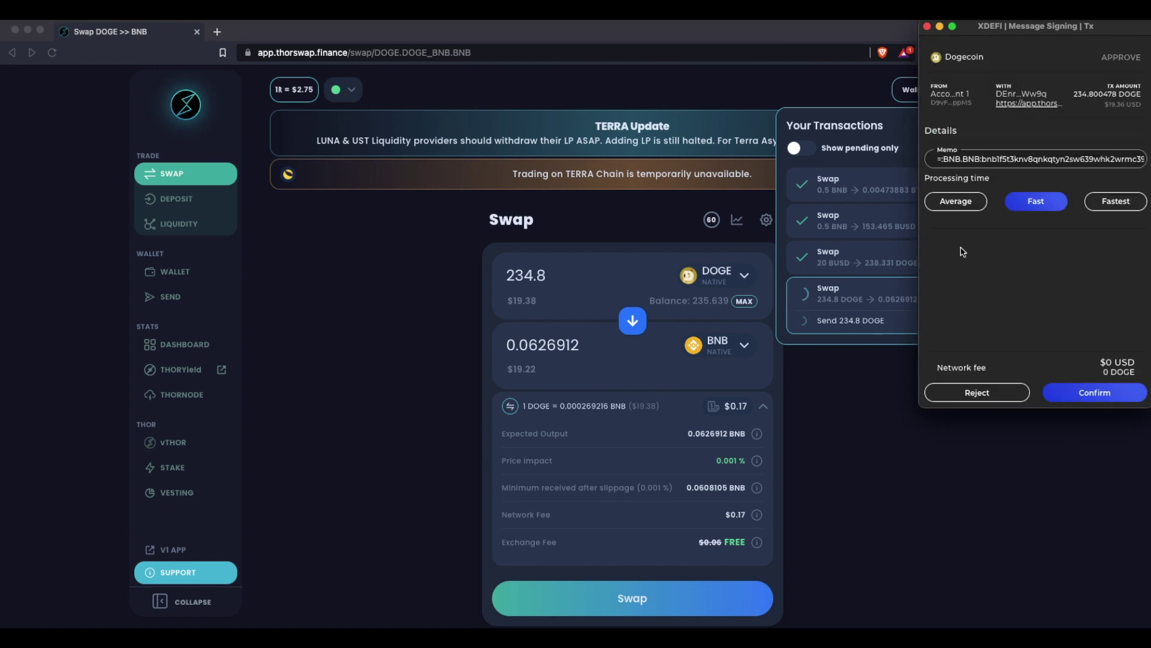
{"action": "left_click", "coordinate": [1099, 399]}
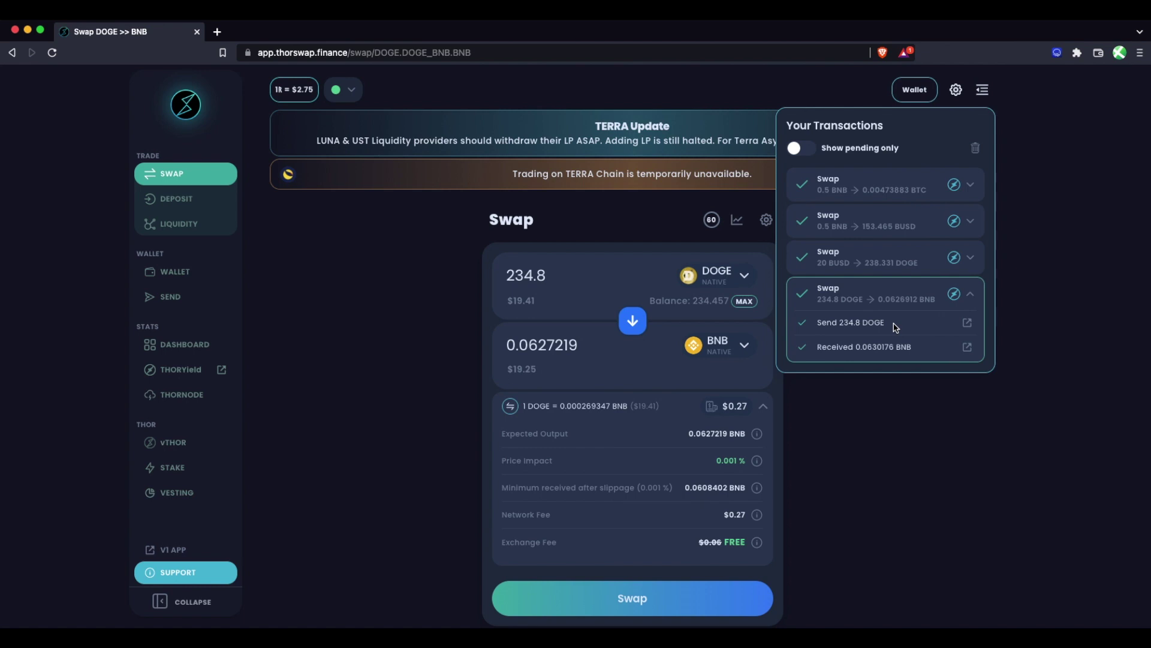
{"action": "left_click", "coordinate": [183, 344]}
- Scroll through the Dashboard's Liquidity Pools table and back up to the $403.06 M TVL stats
{"action": "scroll", "coordinate": [596, 391], "scroll_direction": "down", "scroll_amount": 15}
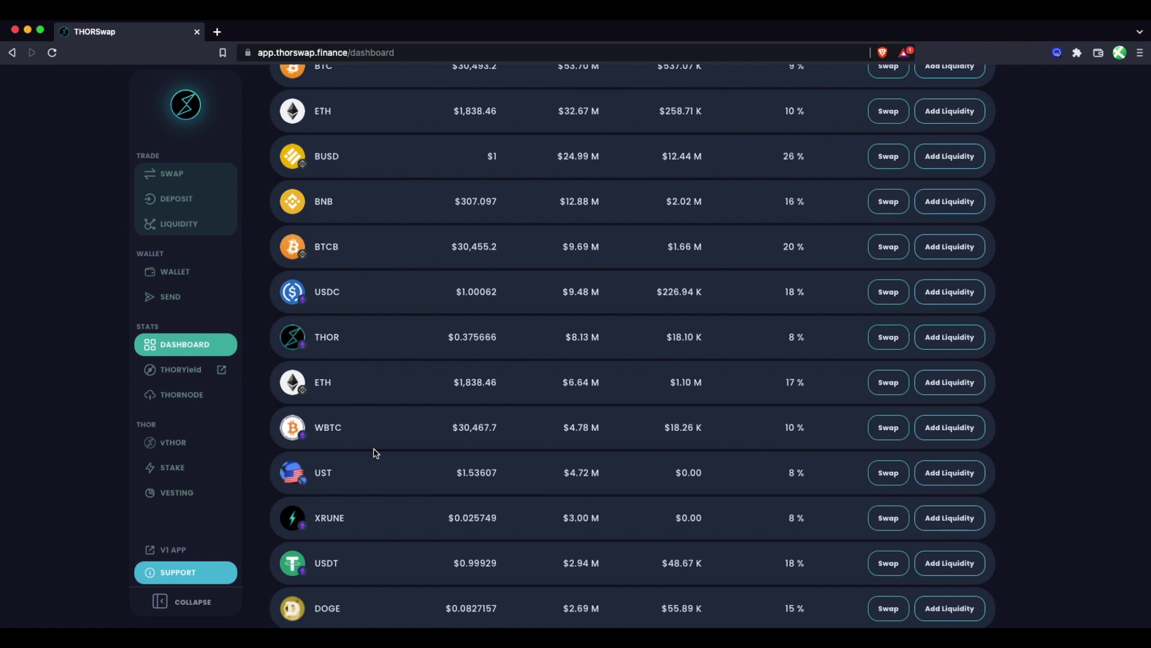
{"action": "scroll", "coordinate": [373, 453], "scroll_direction": "down", "scroll_amount": 7}
{"action": "scroll", "coordinate": [373, 453], "scroll_direction": "down", "scroll_amount": 4}
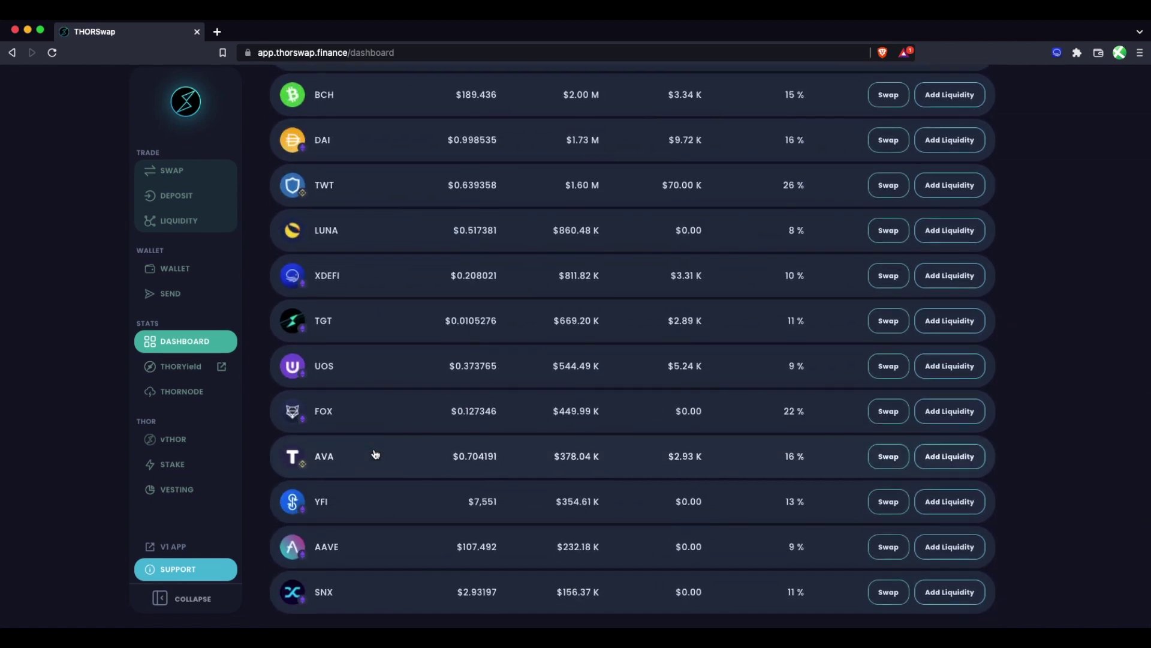
{"action": "scroll", "coordinate": [375, 453], "scroll_direction": "up", "scroll_amount": 20}
{"action": "scroll", "coordinate": [375, 453], "scroll_direction": "down", "scroll_amount": 10}
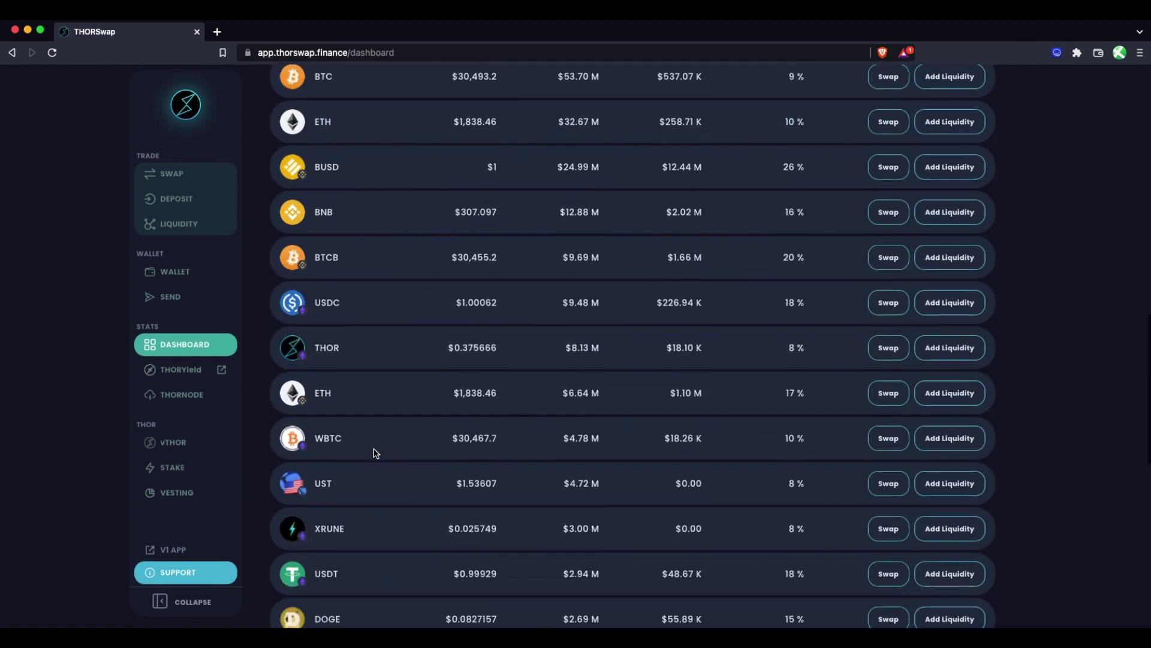
{"action": "scroll", "coordinate": [375, 453], "scroll_direction": "up", "scroll_amount": 13}
{"action": "scroll", "coordinate": [376, 454], "scroll_direction": "up", "scroll_amount": 2}
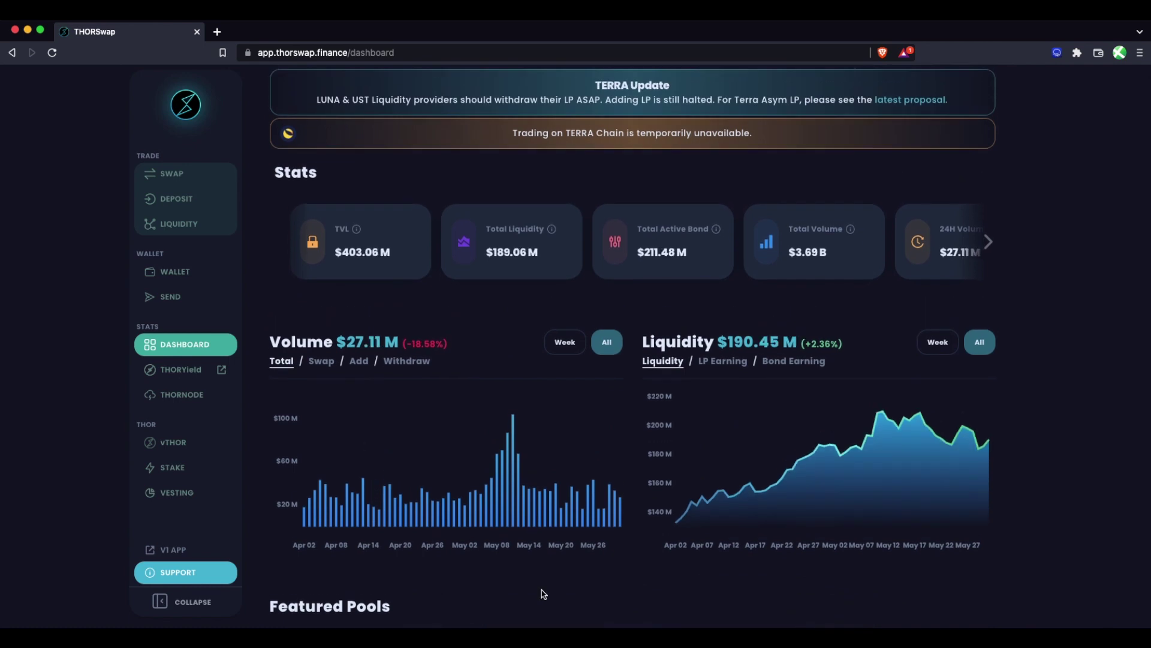